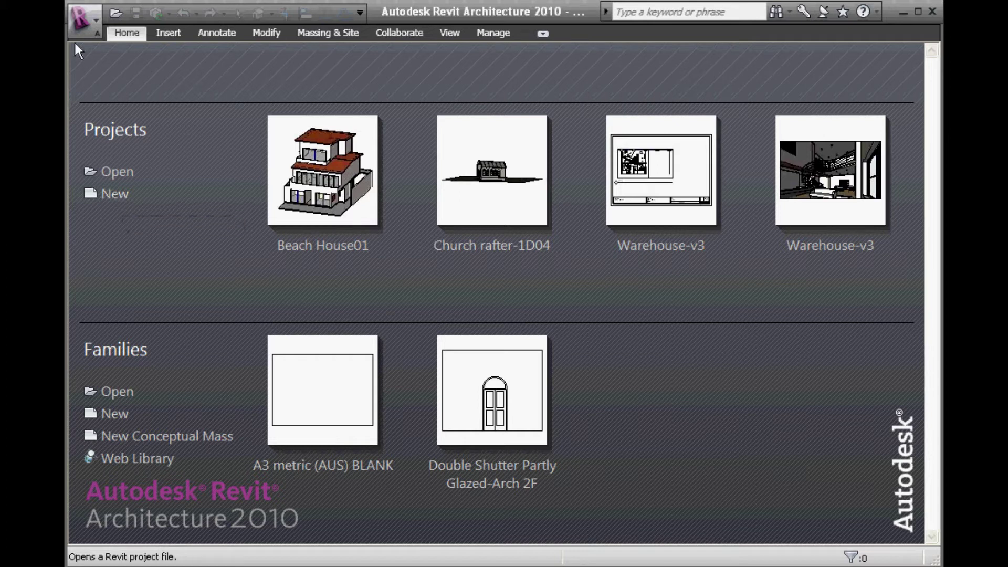
Step: Create a new project from the DefaultAUSENU - Loaded.rte metric template and expand Schedules/Quantities in the project browser
left_click(83, 14)
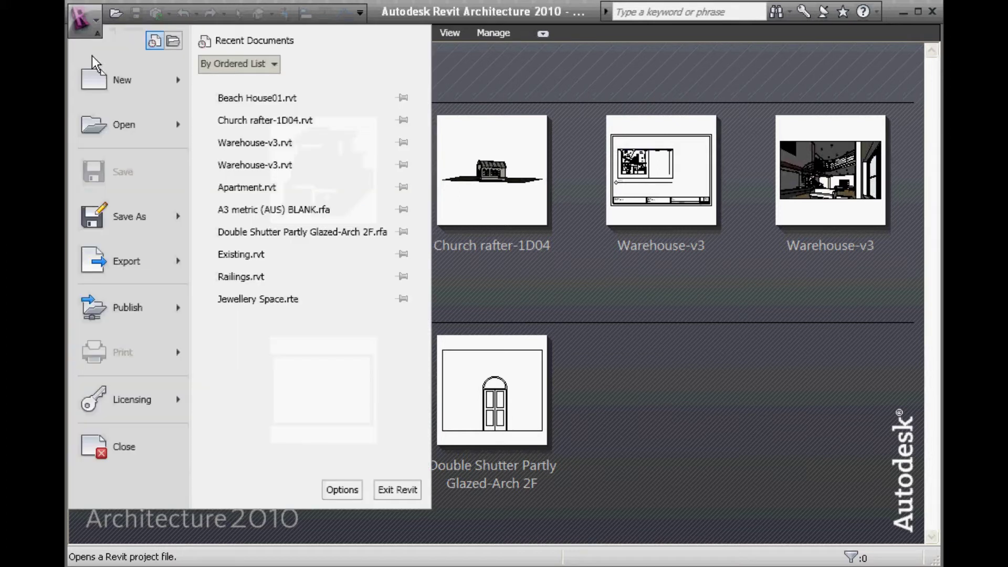
left_click(179, 81)
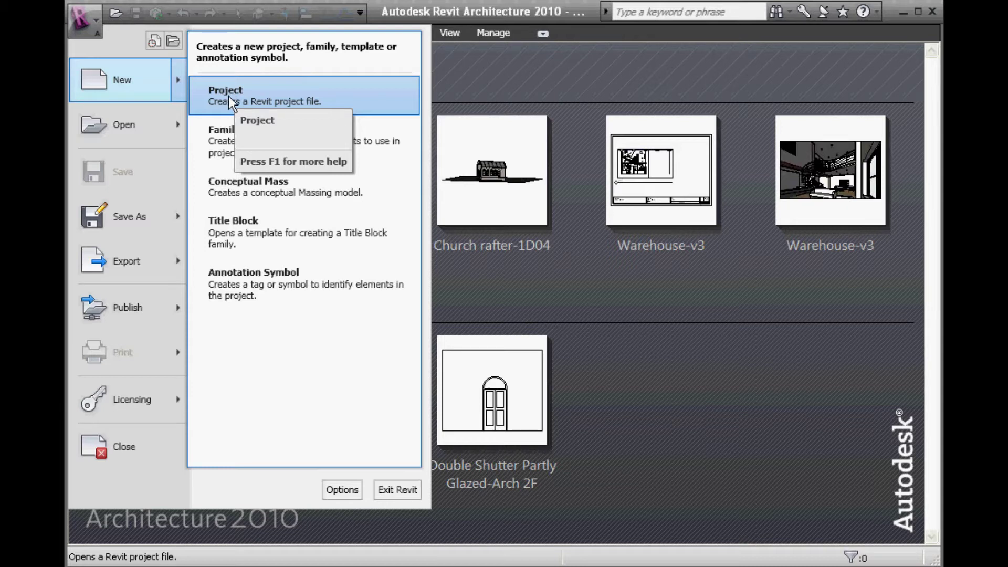
left_click(228, 96)
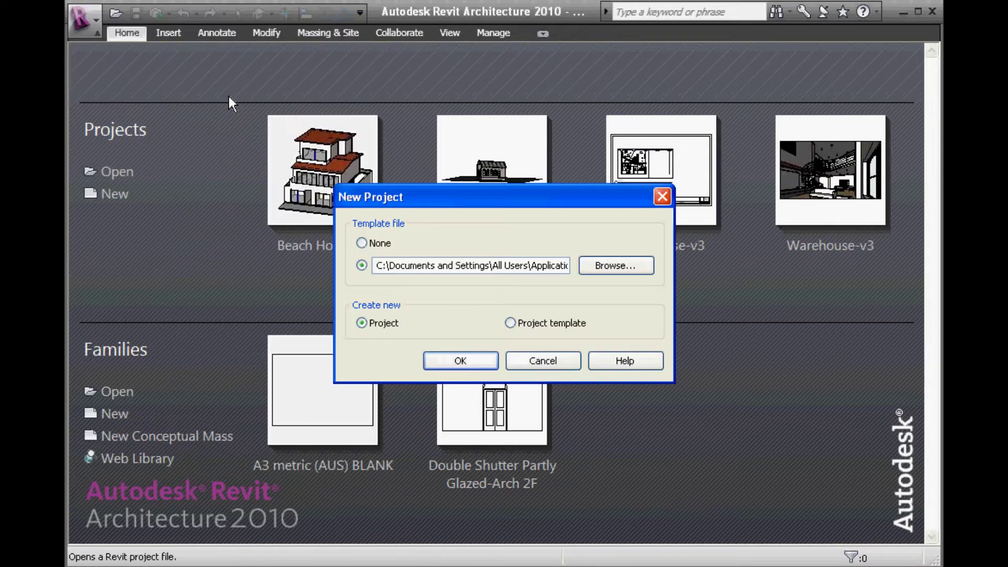
left_click(615, 267)
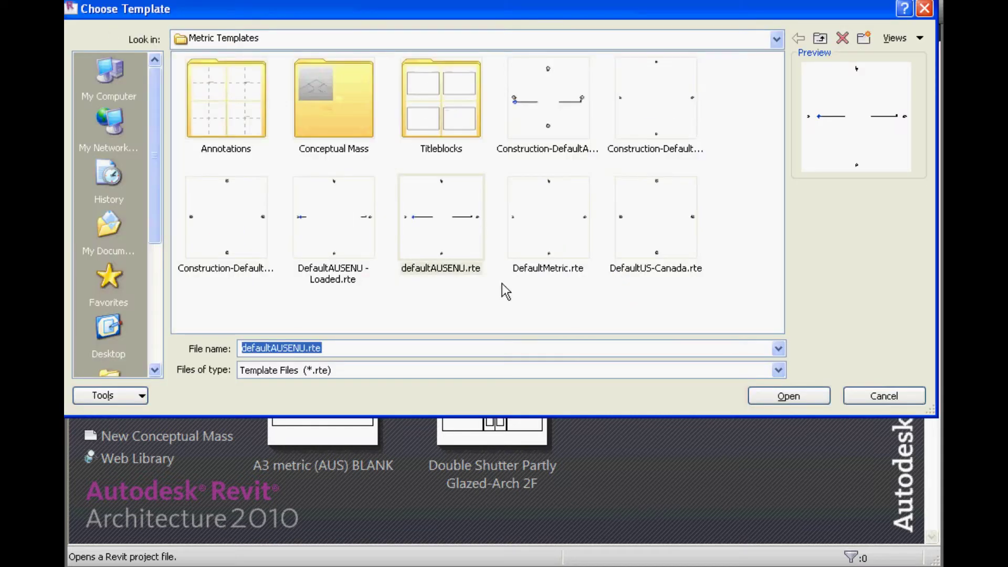
left_click(333, 235)
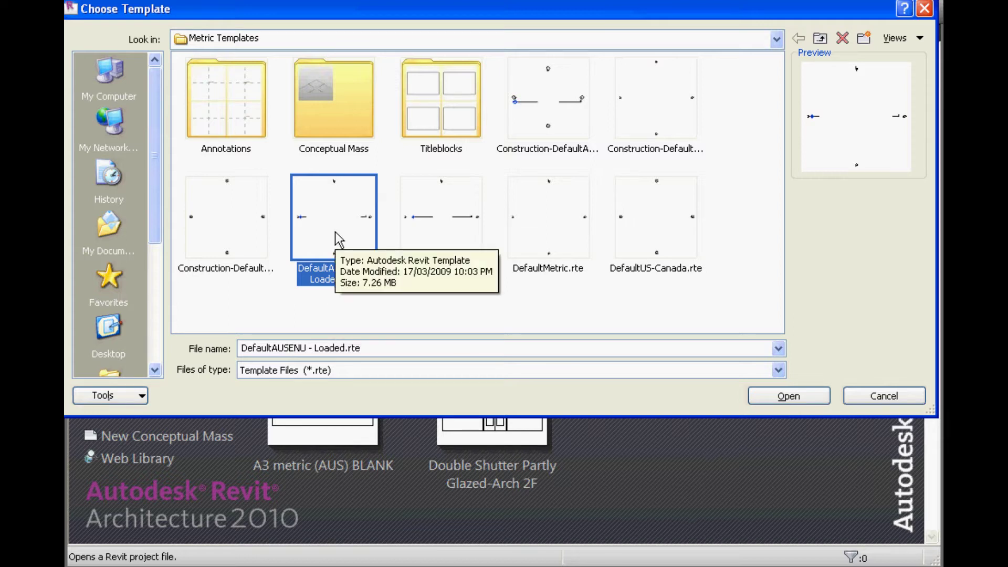
left_click(778, 400)
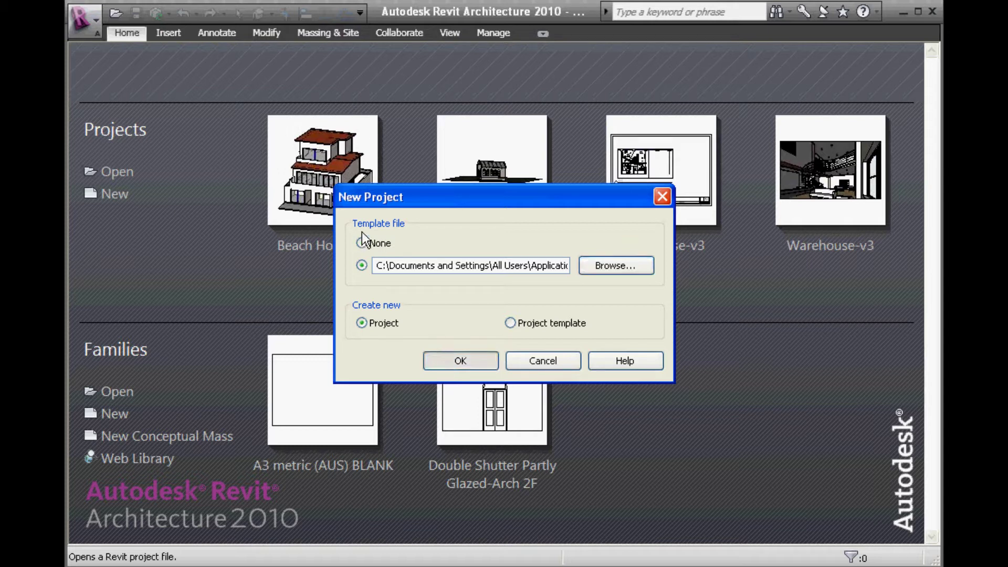
left_click(460, 362)
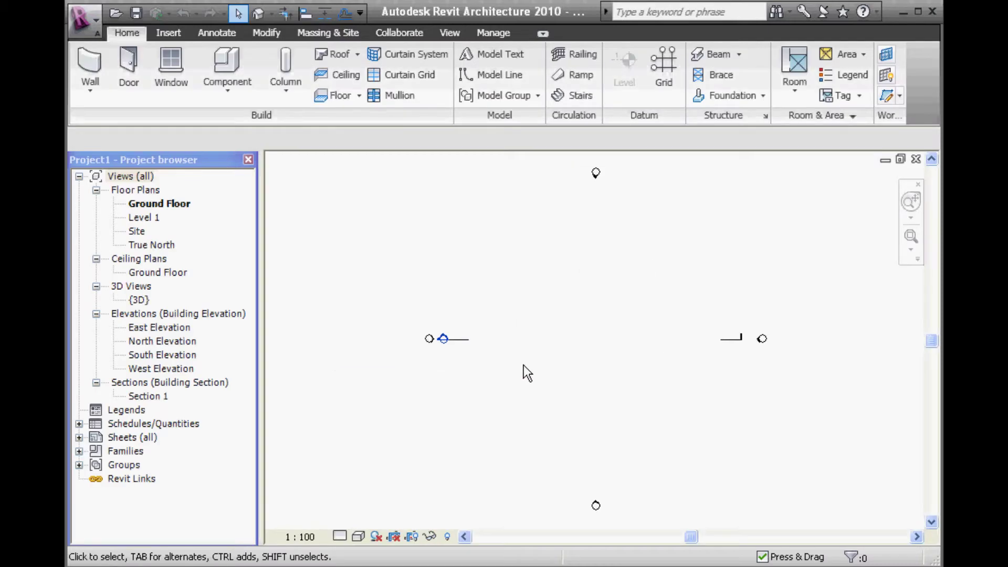
double_click(157, 423)
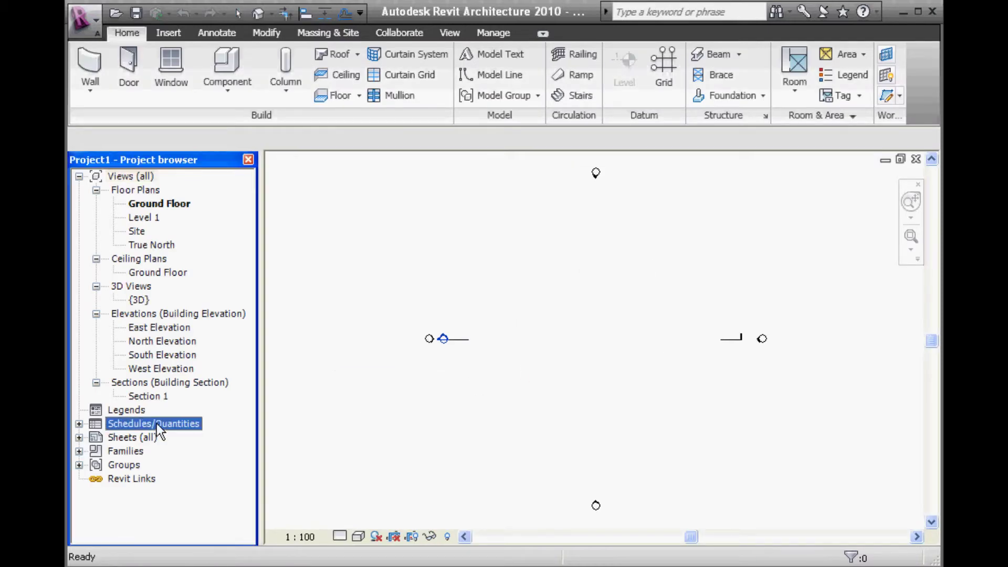
left_click(421, 288)
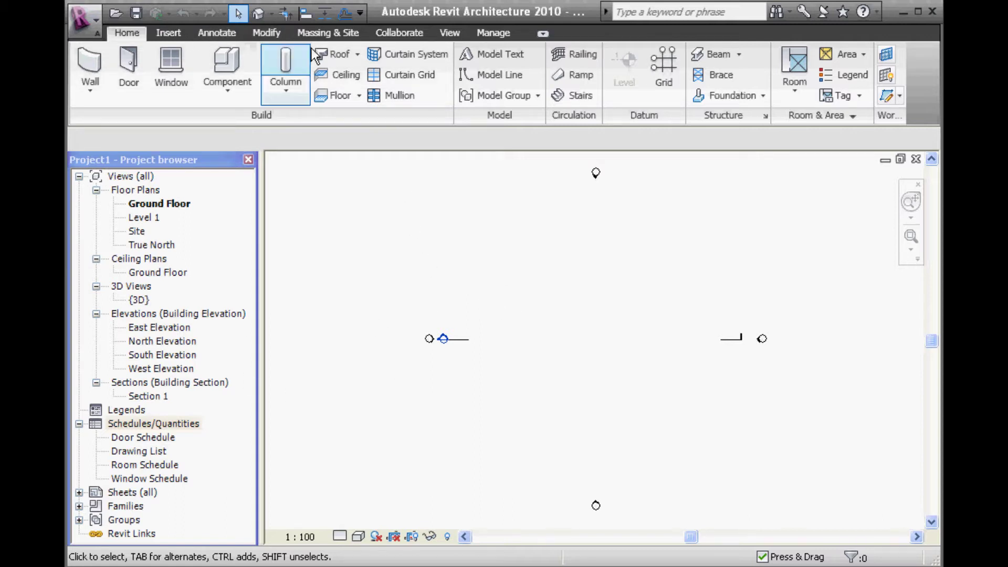
Step: Rename the Ground Floor plan view as Basement Level, including its corresponding level and views
right_click(152, 205)
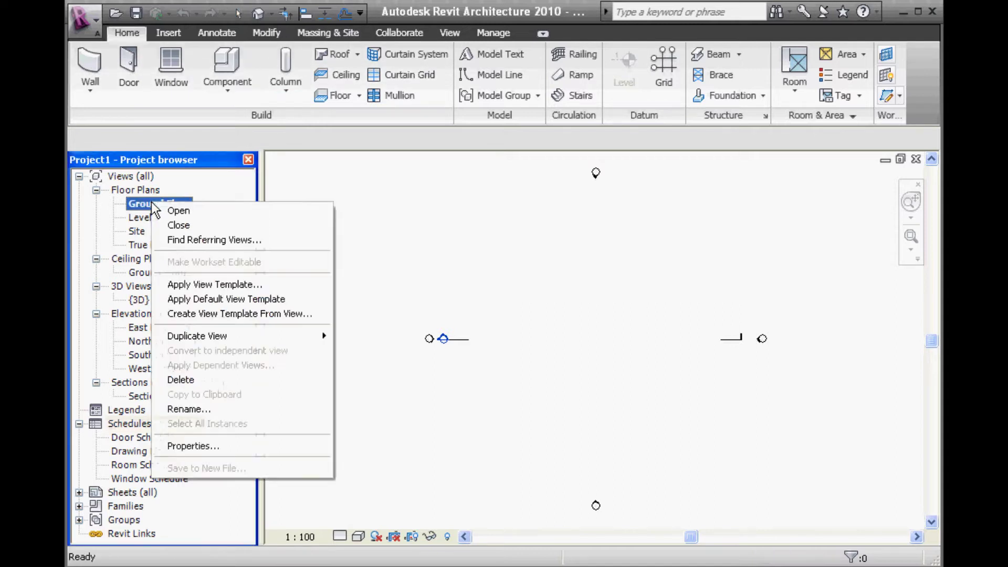
left_click(185, 409)
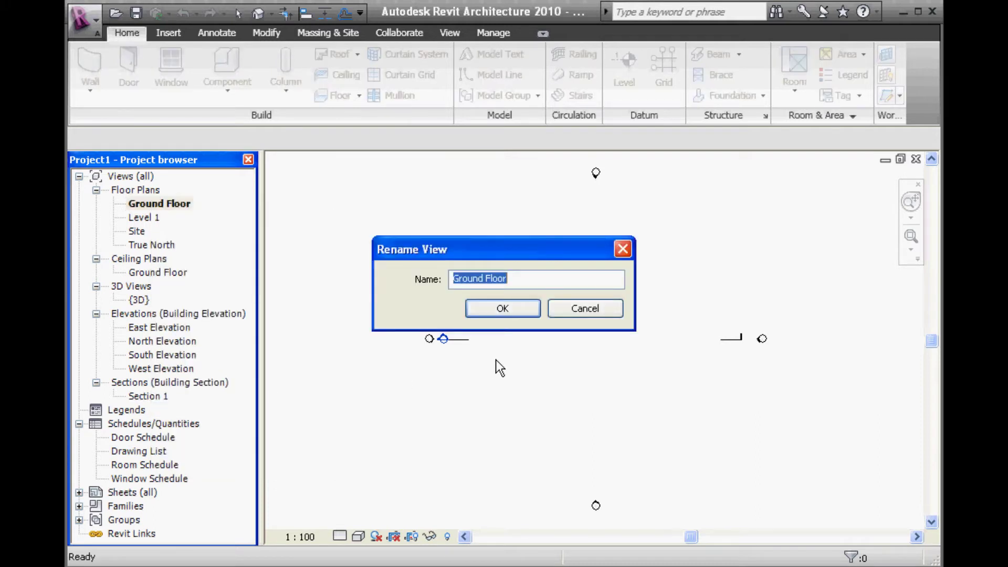
type("Baseme")
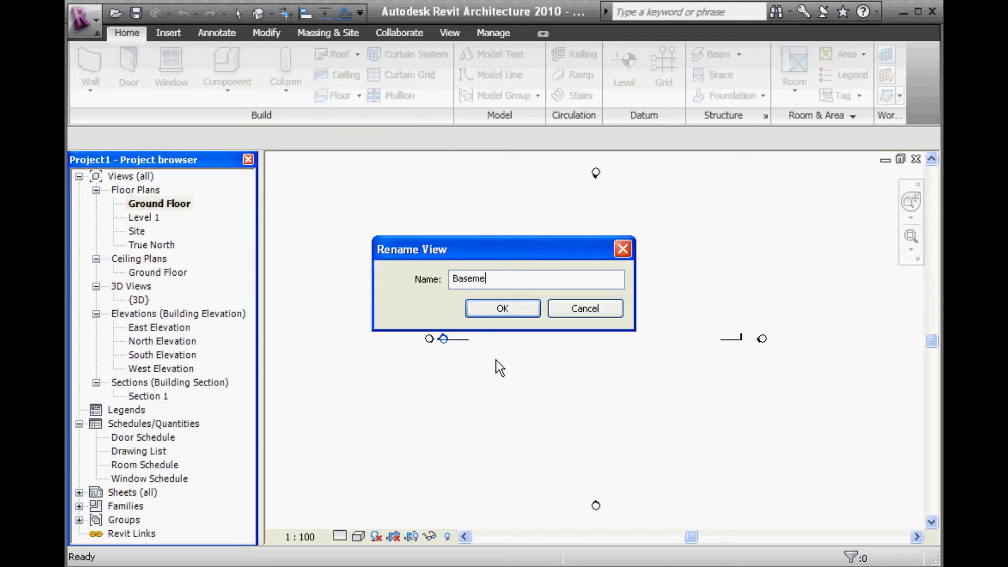
type("nt Level")
key("Return")
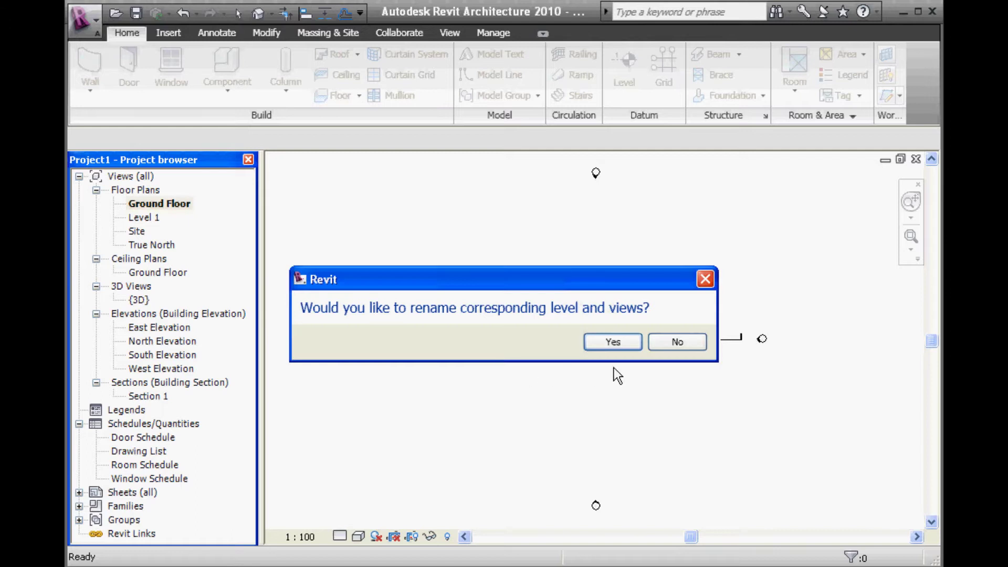
left_click(617, 340)
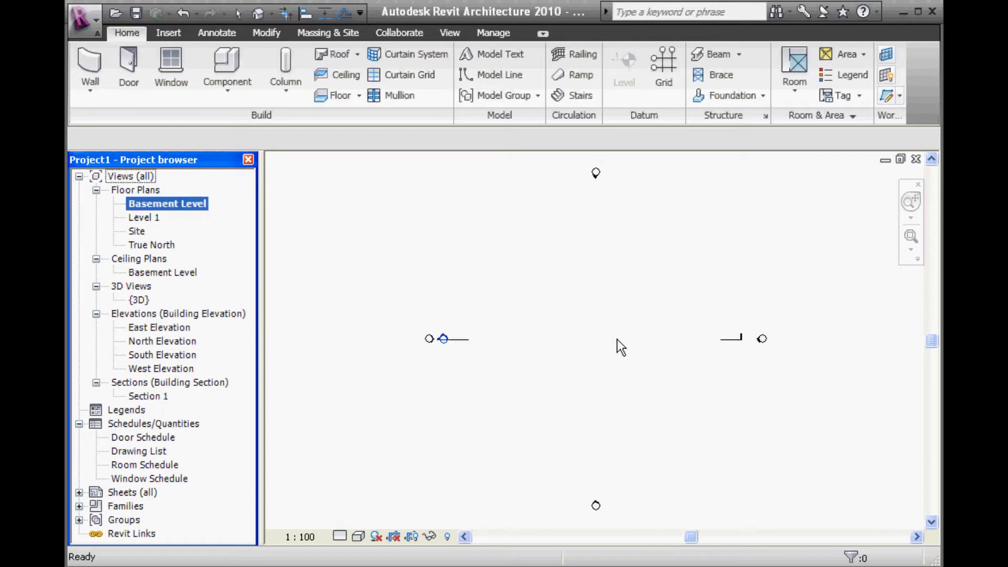
Step: Rename the Level 1 floor plan as Ground Floor Level, including its corresponding level and views
right_click(140, 216)
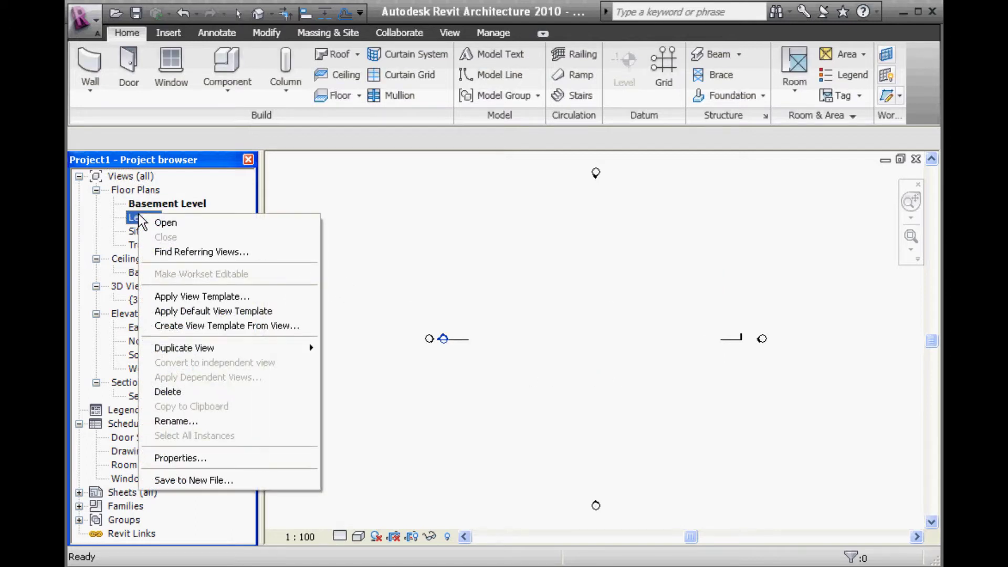
left_click(173, 421)
type("Groun")
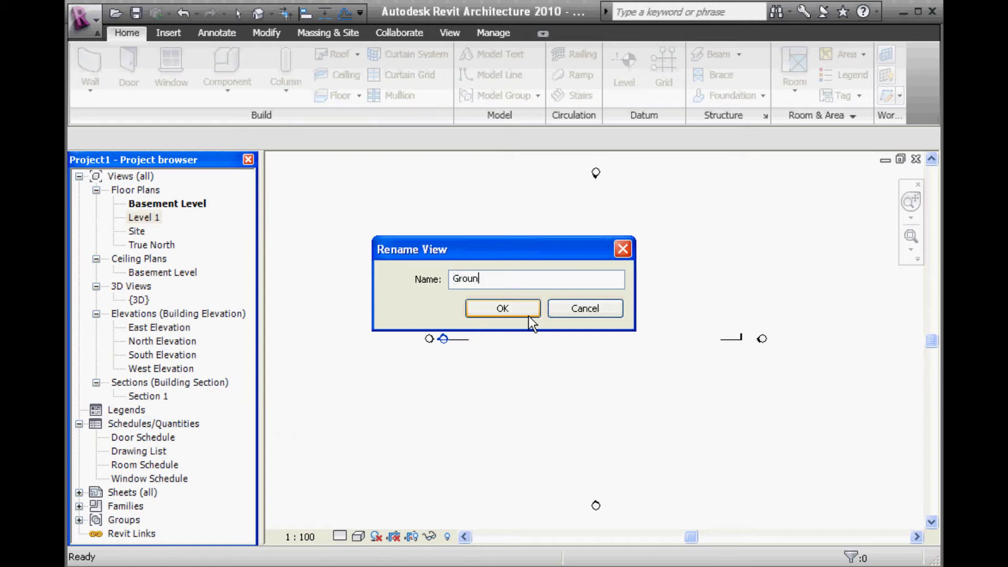
type("d Floor Level")
left_click(528, 316)
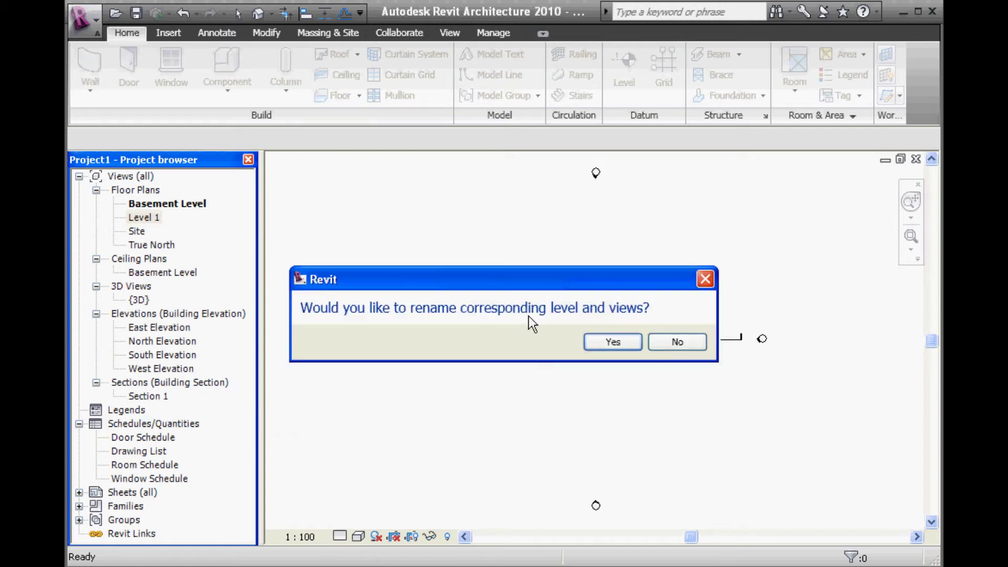
left_click(610, 345)
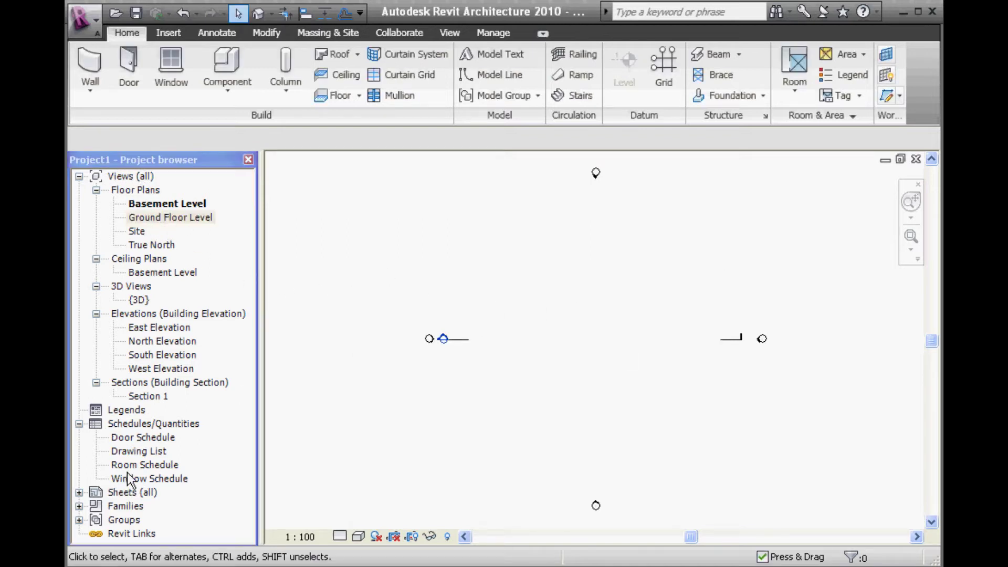
Step: In the North Elevation, draw a new level about 3300 mm above Ground Floor Level, aligned with the existing level ends
double_click(149, 340)
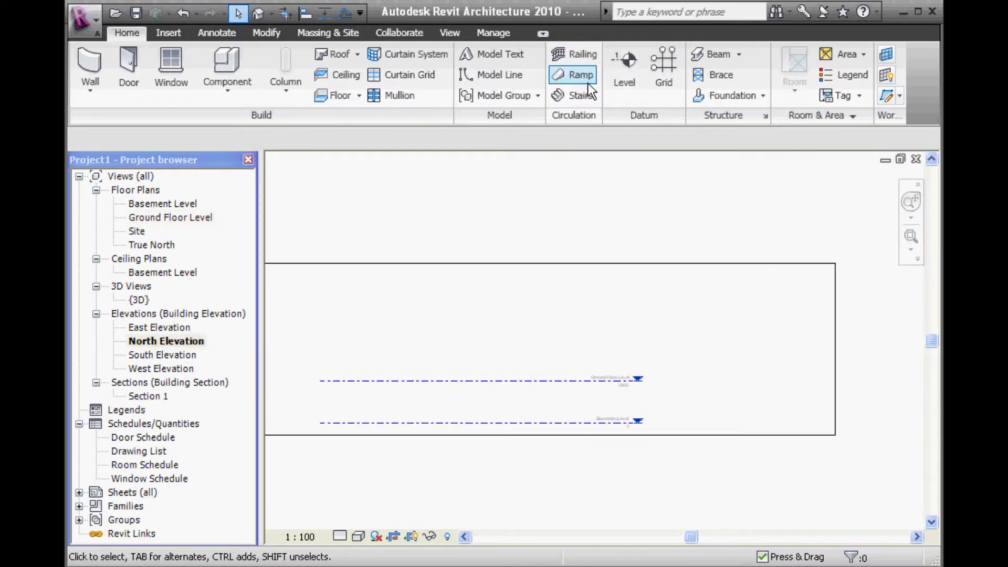
left_click(627, 68)
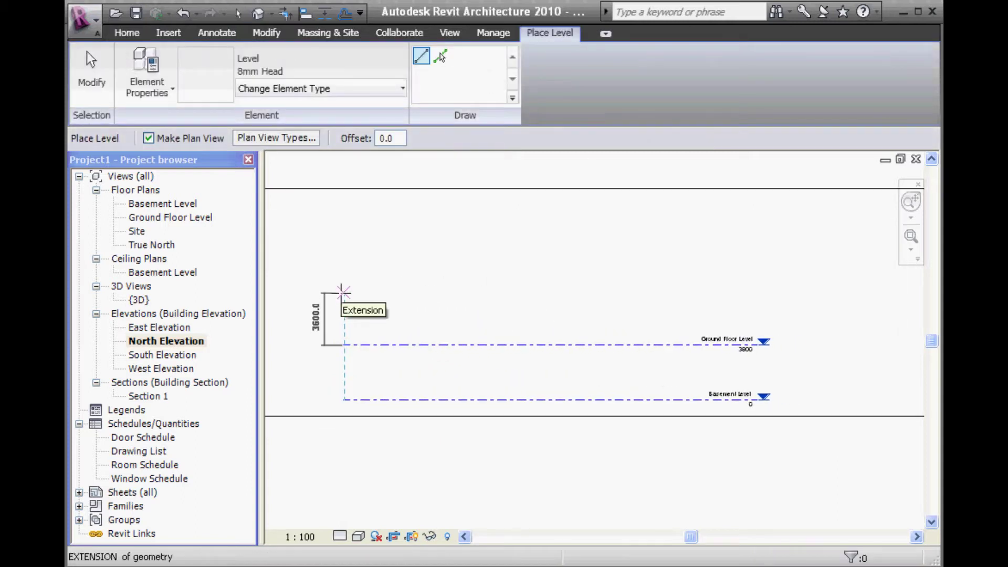
left_click(344, 297)
left_click(764, 296)
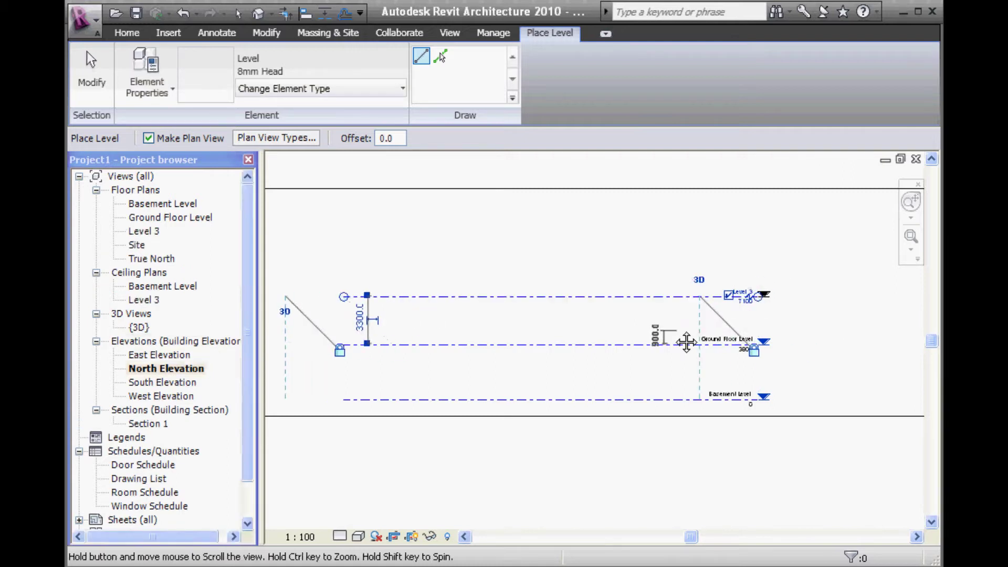
Step: Rename the new uppermost level as Level 1 together with its corresponding views, and end level placement
left_click(604, 265)
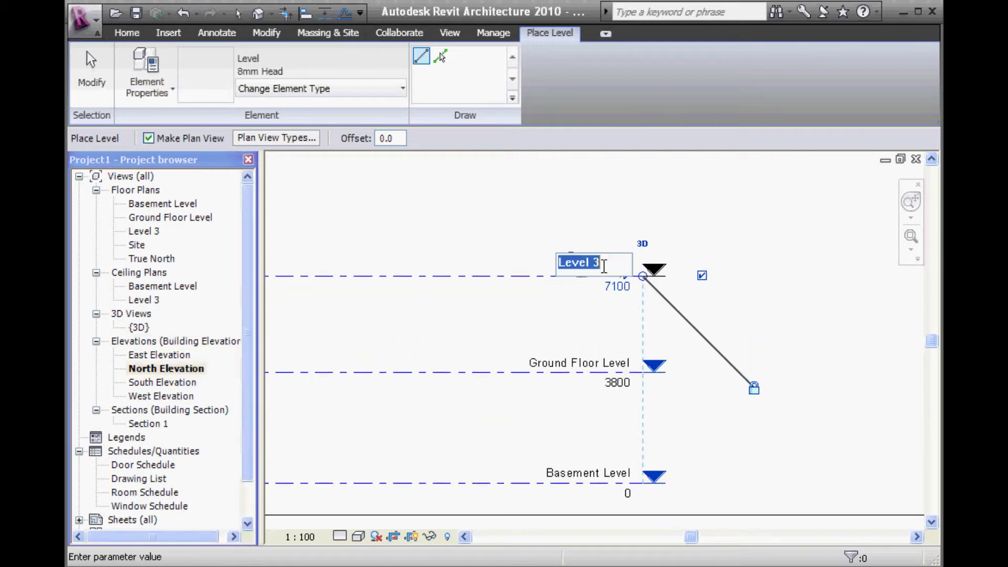
type("Level ")
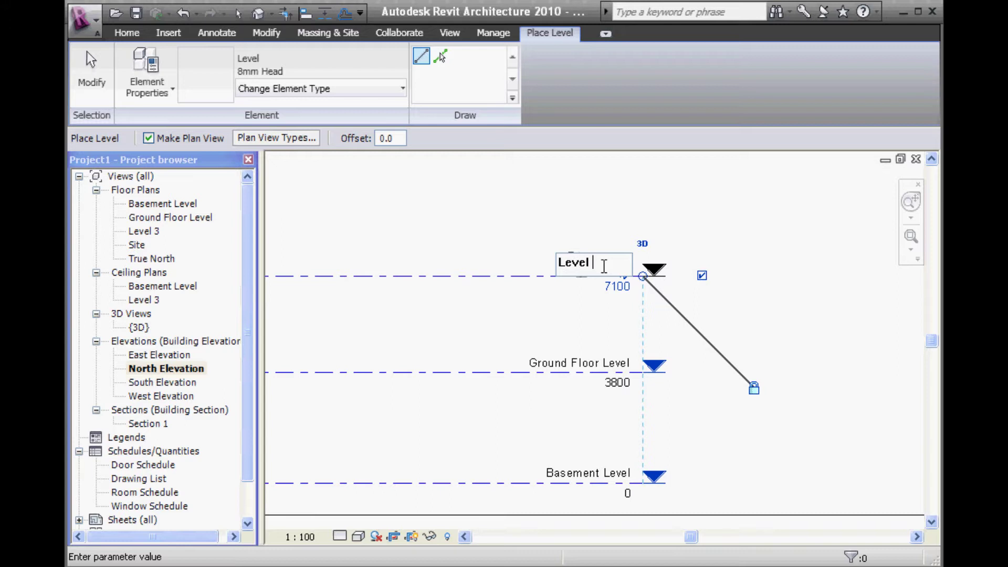
type("1")
key("Return")
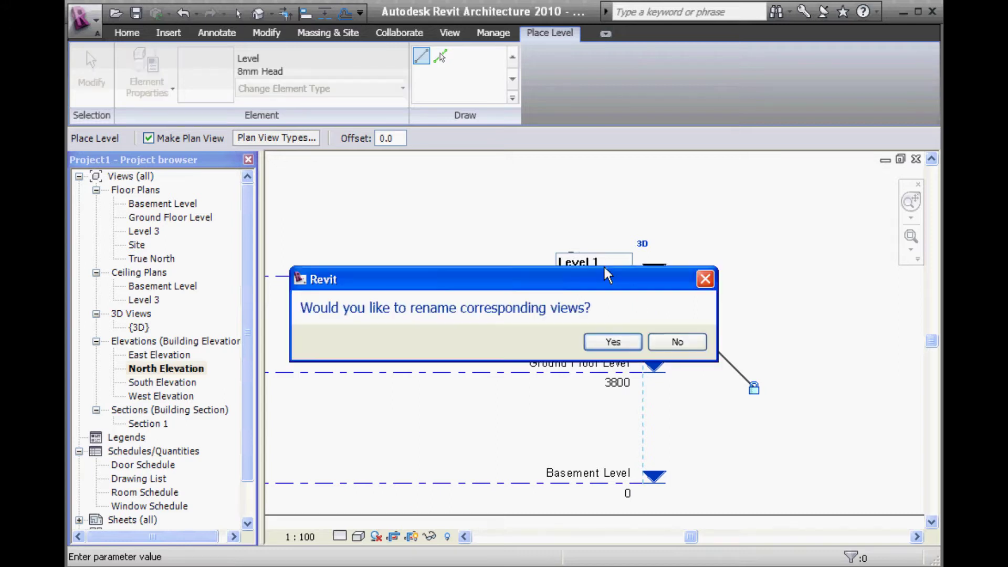
left_click(613, 341)
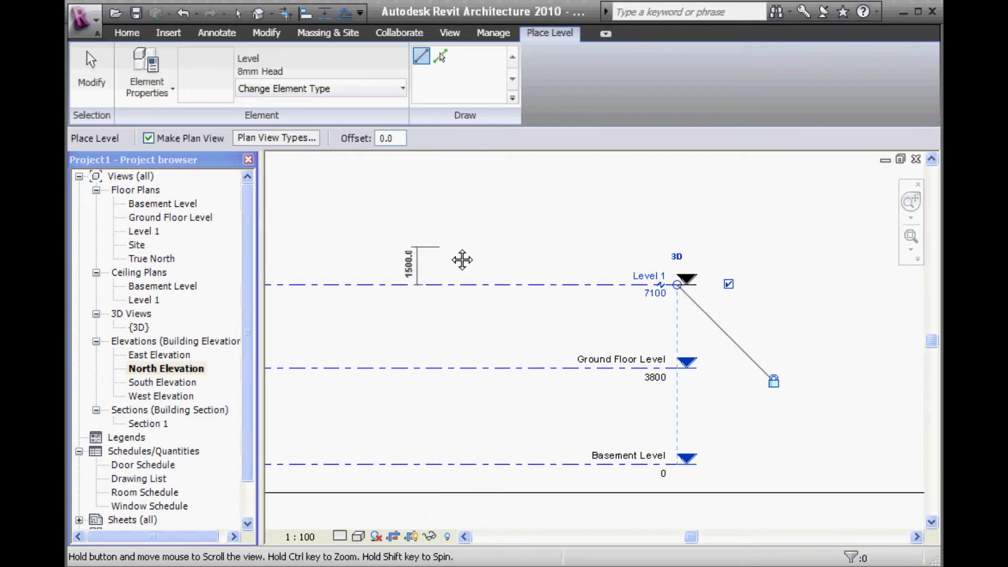
right_click(378, 195)
left_click(412, 205)
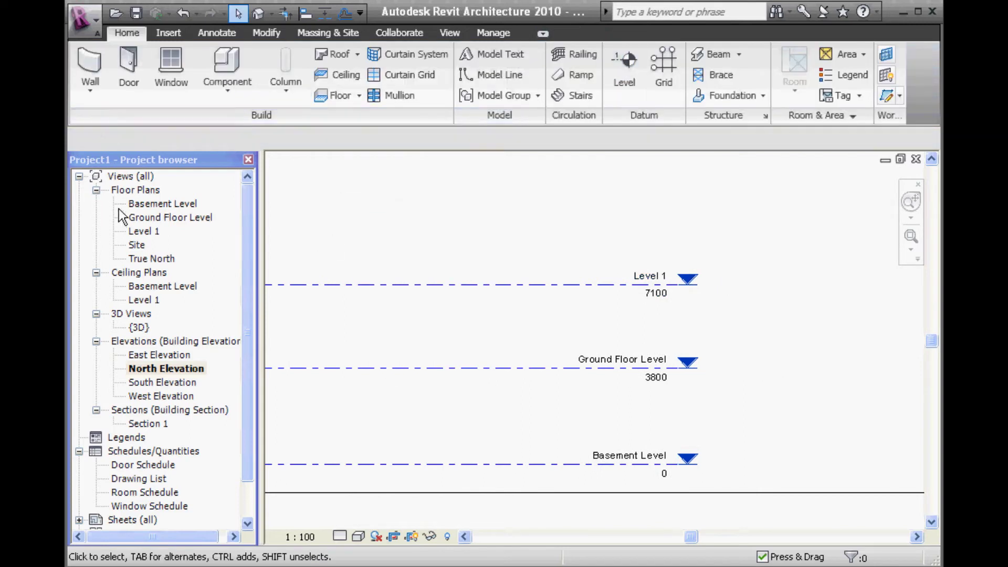
Step: Open the Basement Level floor plan and bring up the massing and site tools
double_click(135, 206)
middle_click_drag(547, 281, 501, 288)
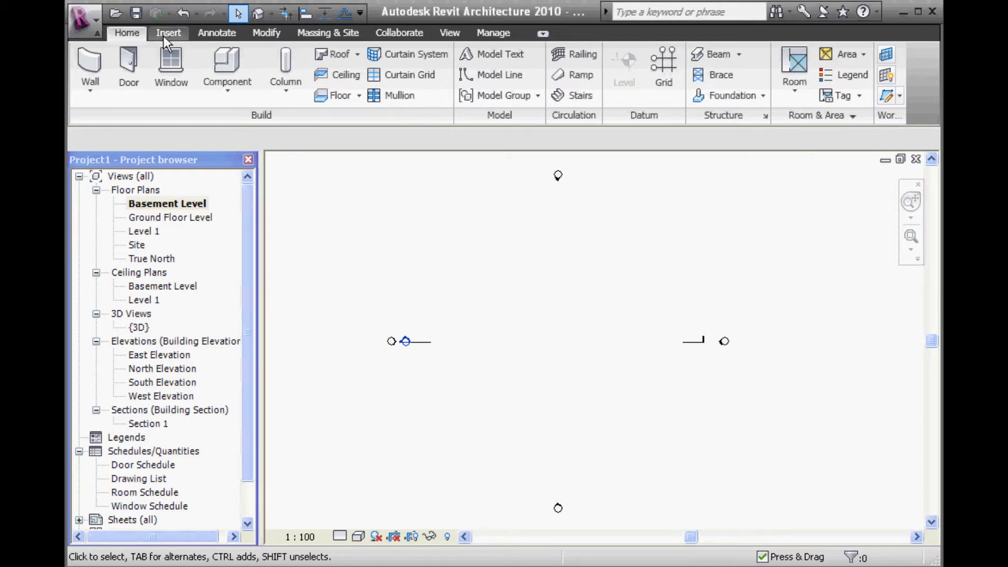
left_click(320, 32)
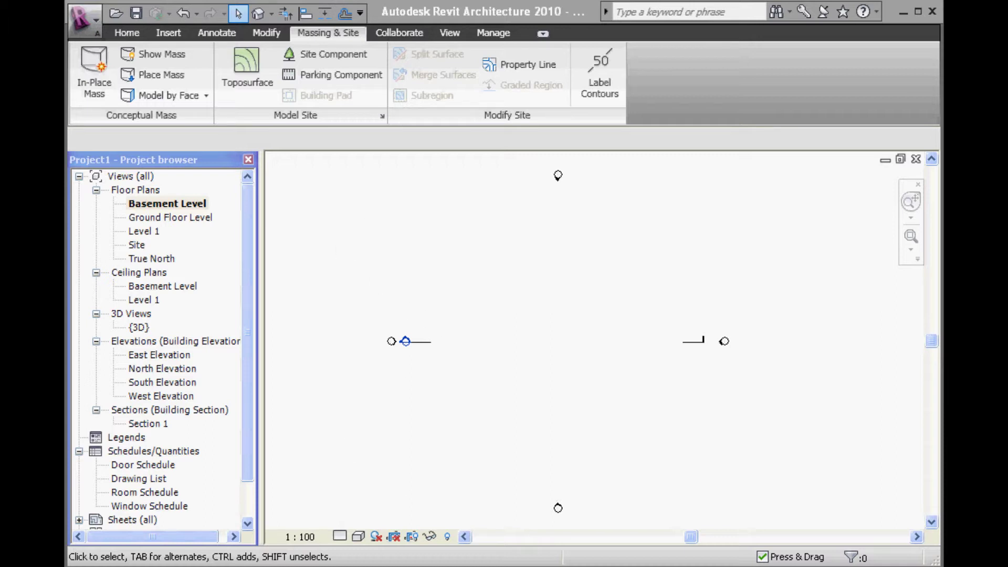
Step: Switch to Adobe Acrobat, examine the site dimensions in the Lower Ground Floor and Ground Floor Measurements PDFs, and return to Revit
key("alt+Tab")
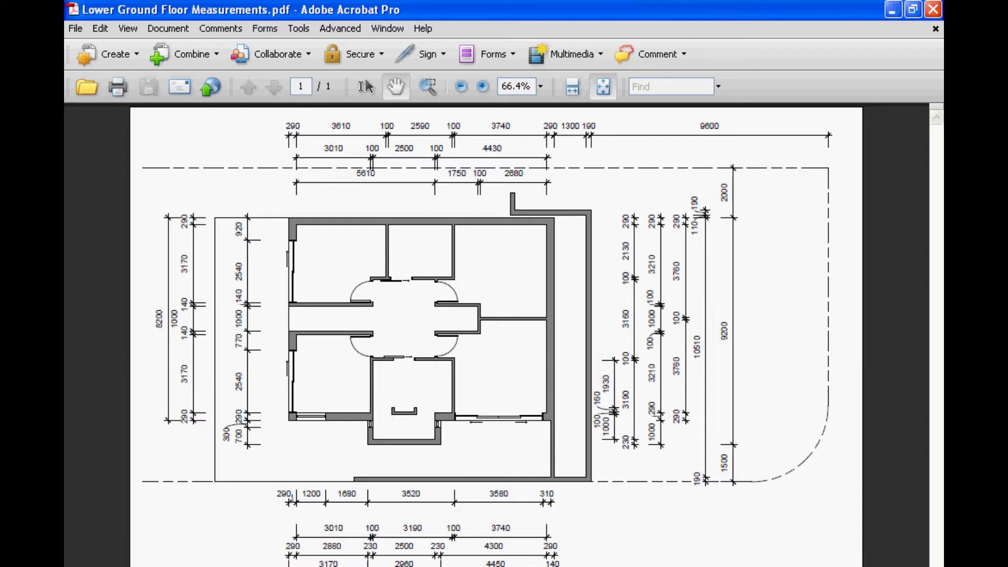
key("alt+Tab")
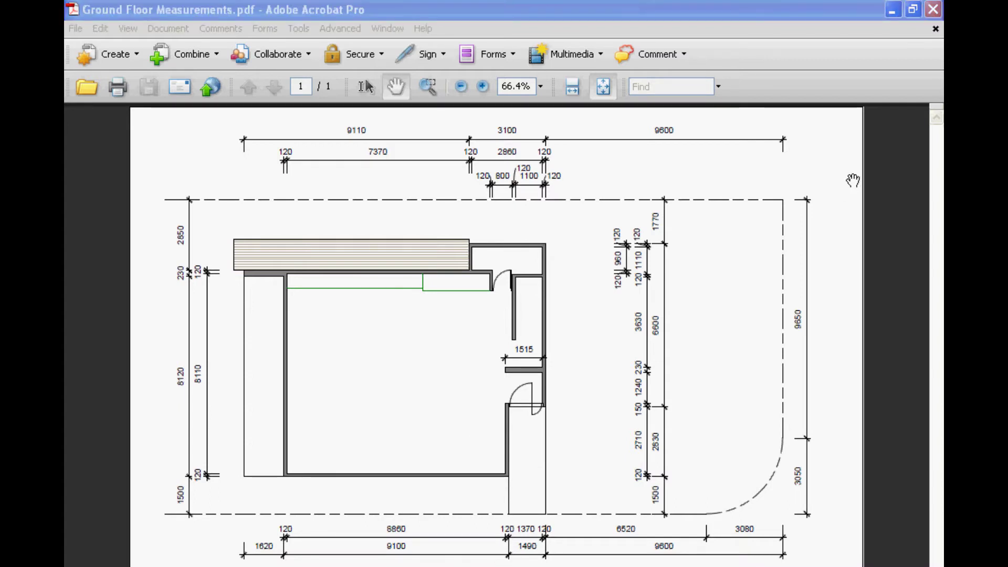
left_click(892, 9)
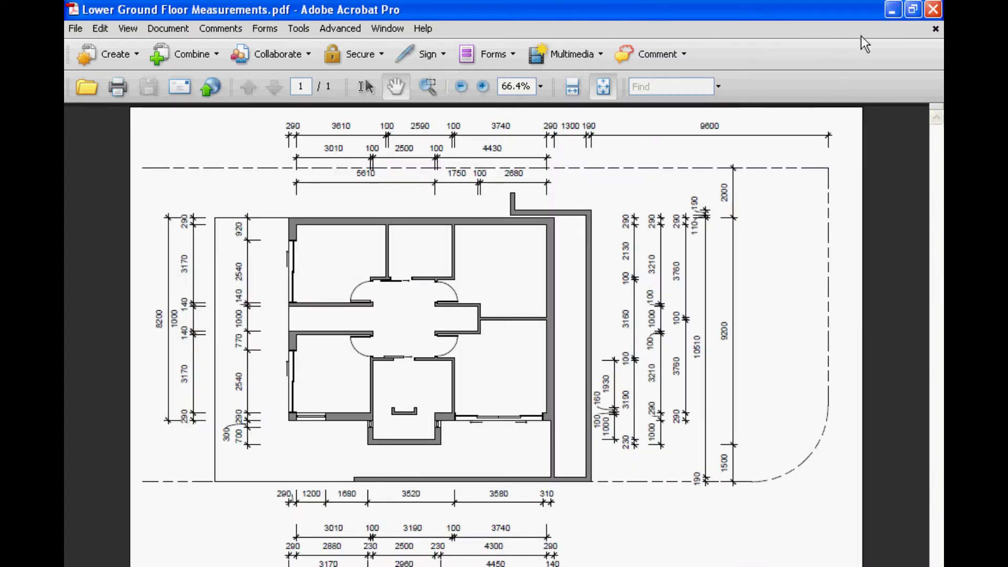
left_click(894, 9)
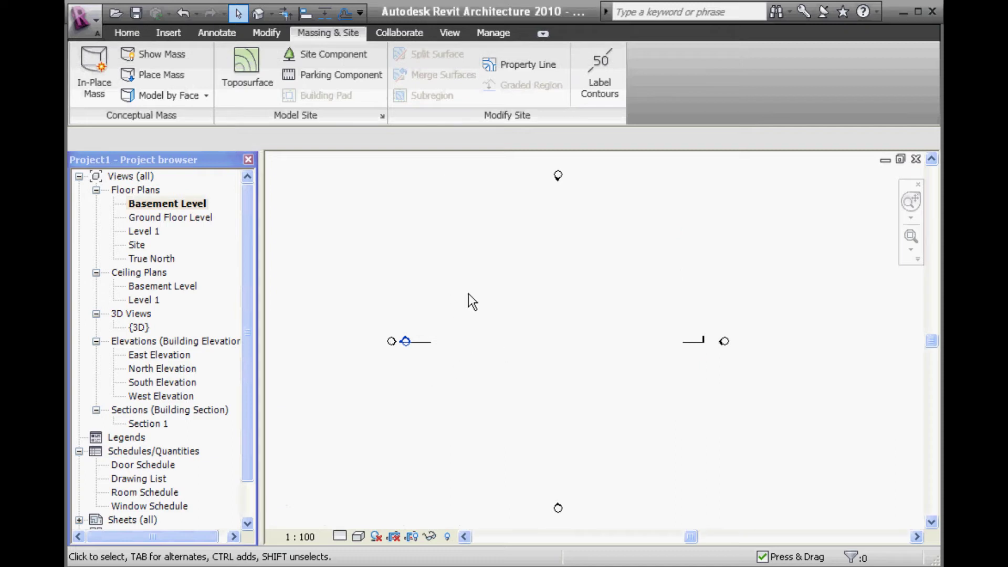
Step: Start a property line by sketching and draw its upper horizontal edge about 43 m long
left_click(519, 64)
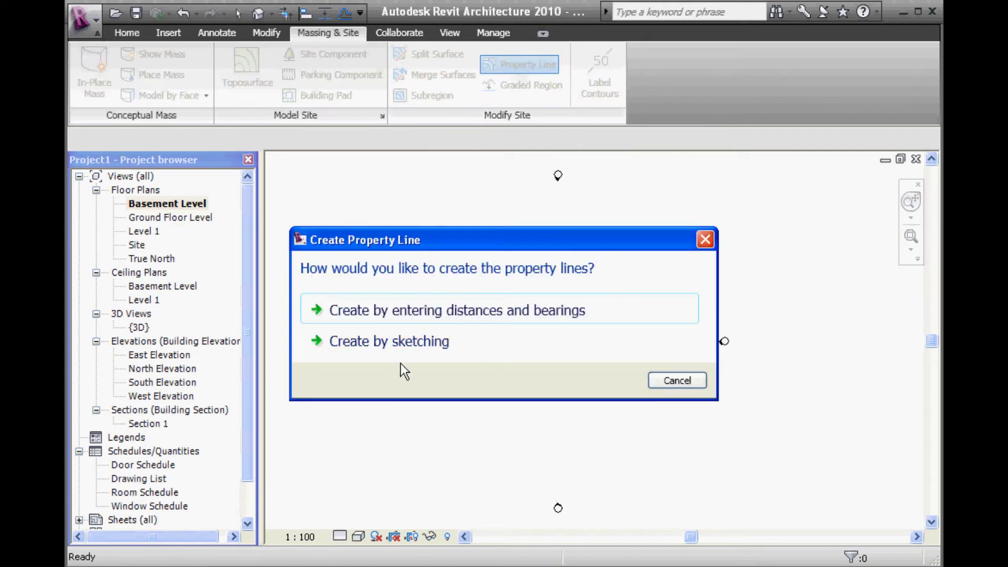
left_click_drag(464, 244, 399, 161)
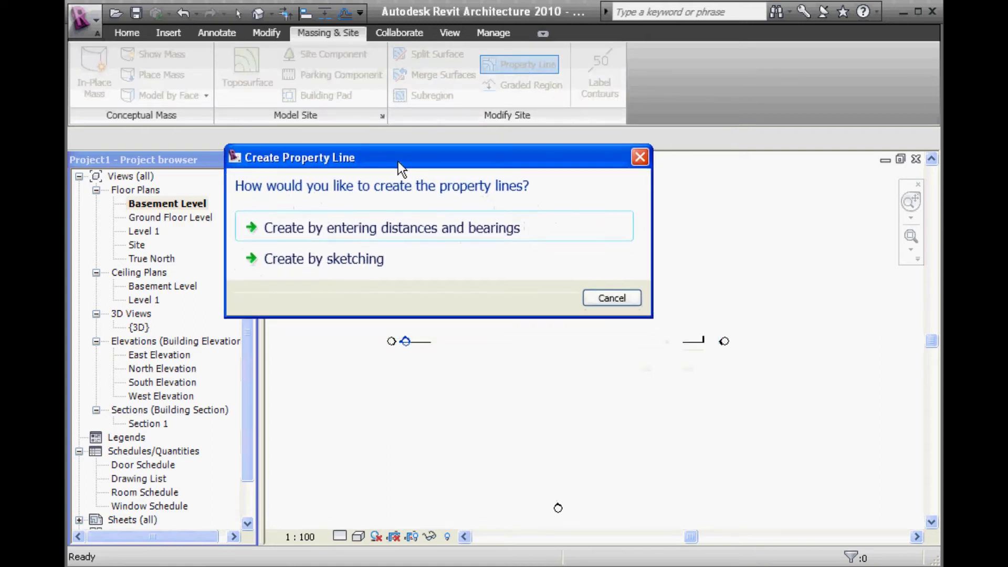
left_click(303, 260)
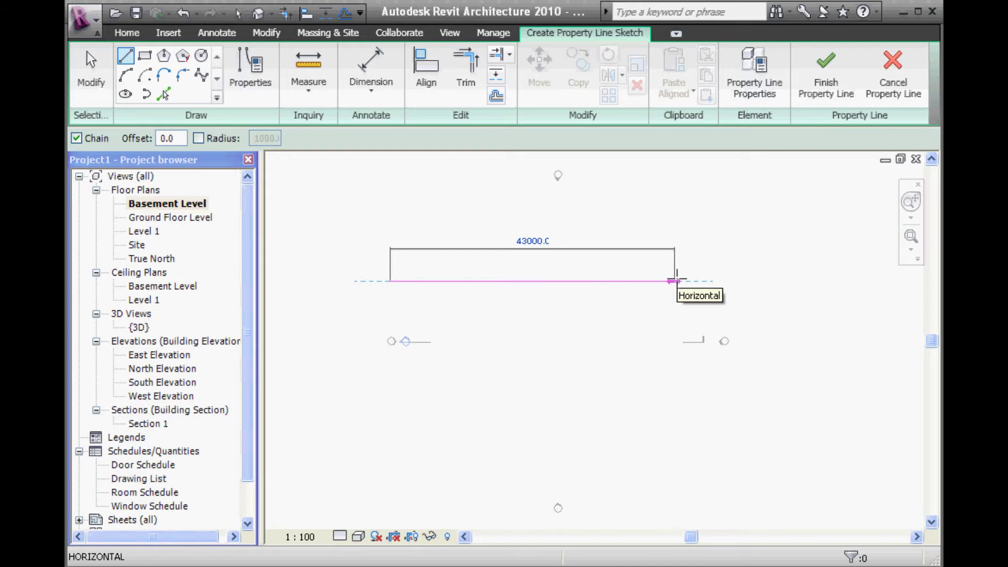
left_click(678, 280)
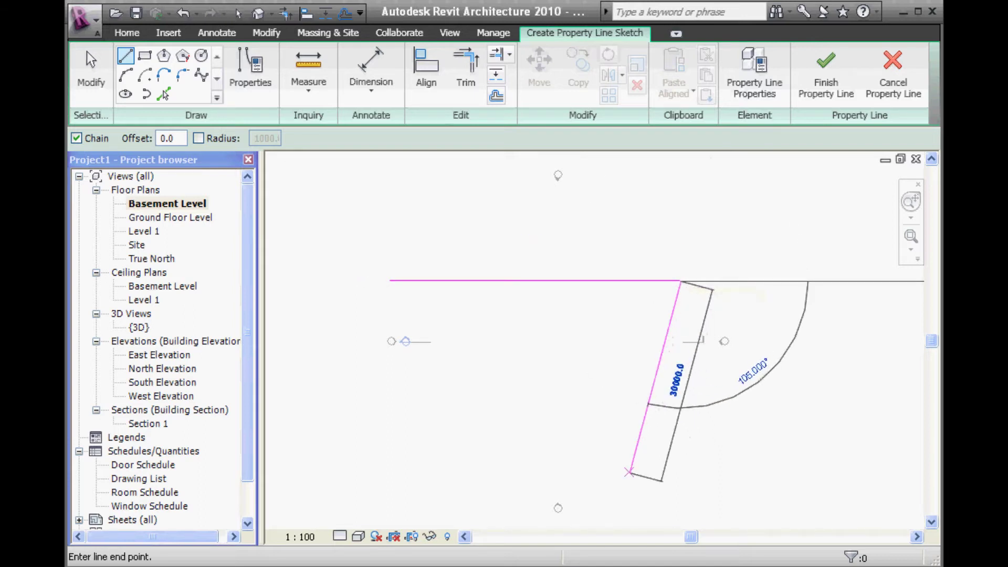
Step: Check the Ground Floor Measurements PDF, draw a vertical edge about 14000 mm down from the upper edge's right end, and end line drawing
key("alt+Tab")
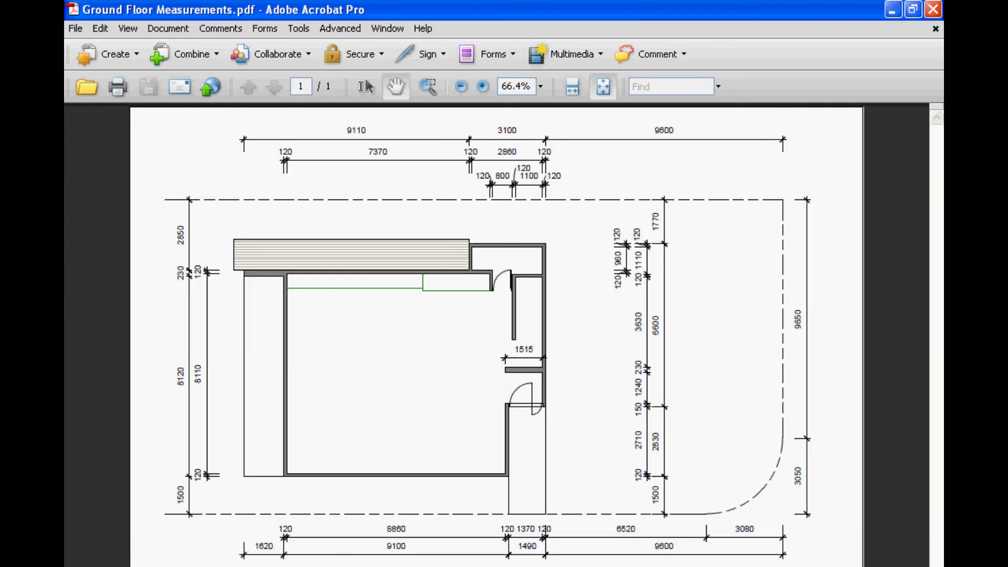
key("alt+Tab")
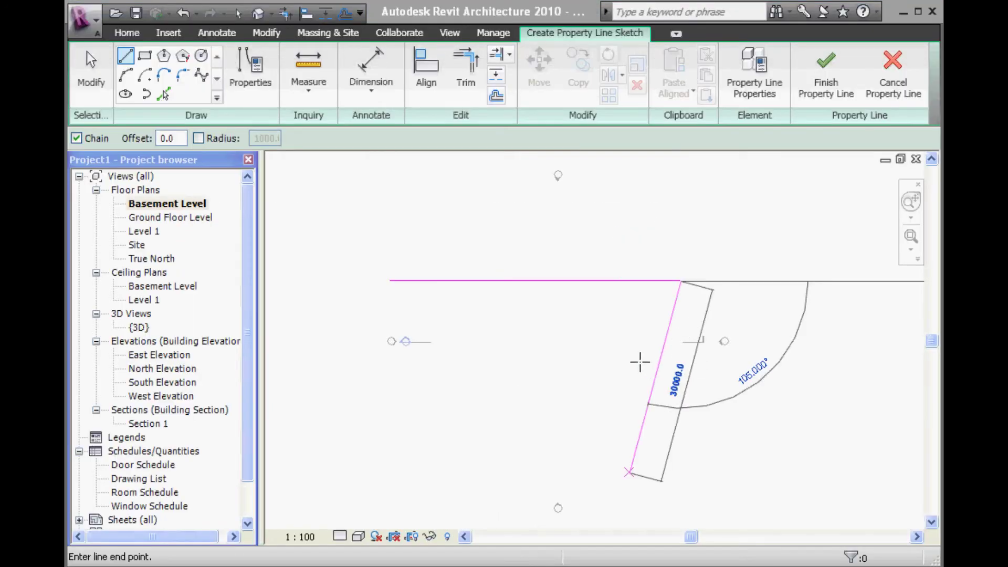
left_click(639, 361)
mouse_move(527, 433)
middle_mouse_down()
mouse_move(607, 370)
mouse_move(578, 408)
mouse_move(562, 394)
middle_mouse_up()
key("Escape")
key("Escape")
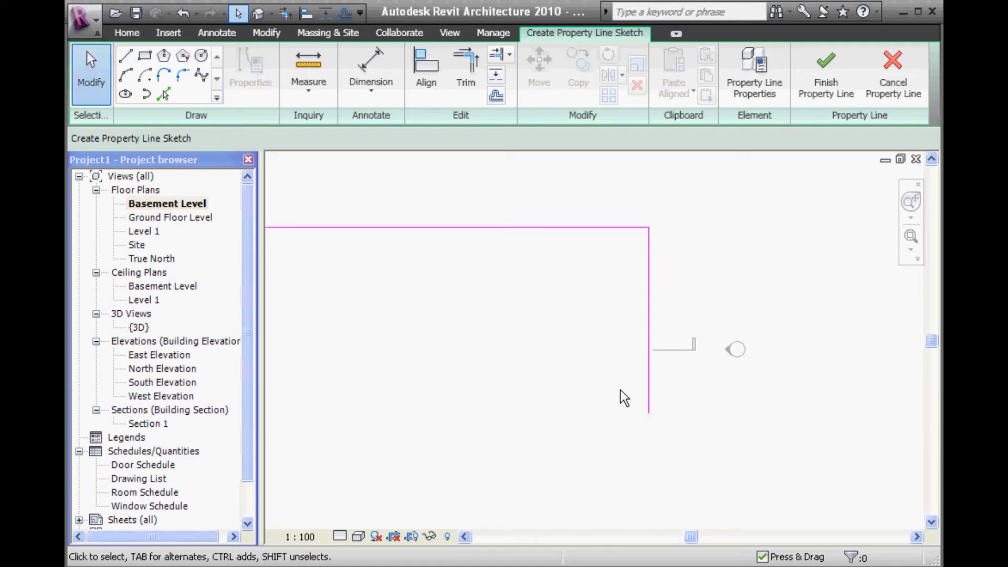
Step: Set the length of the right vertical property edge to 9650 mm
left_click(655, 379)
middle_click_drag(656, 379, 551, 387)
scroll(600, 331, "up", 1)
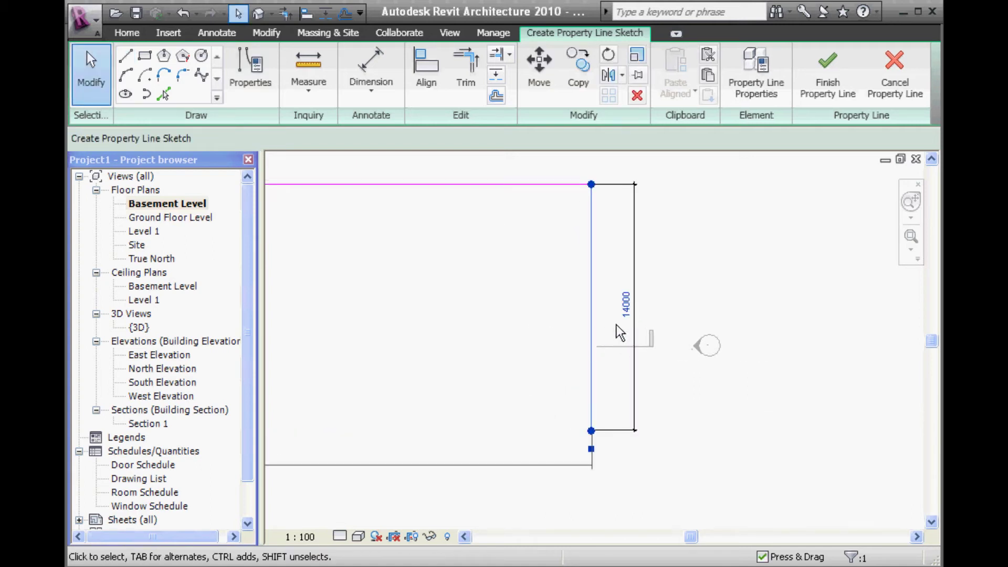
left_click(626, 310)
type("96540")
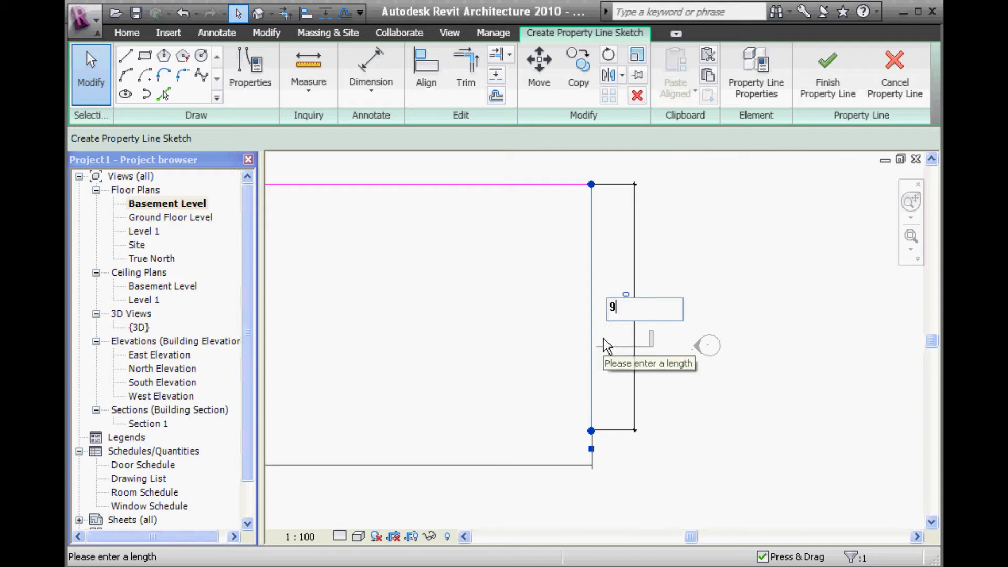
key("BackSpace")
key("BackSpace")
type("0")
key("Return")
Step: Make the temporary length dimension of the right vertical edge permanent and deselect the edge
left_click(446, 336)
mouse_move(447, 336)
middle_mouse_down()
mouse_move(652, 367)
mouse_move(612, 371)
mouse_move(552, 331)
mouse_move(529, 337)
mouse_move(509, 366)
mouse_move(534, 342)
mouse_move(493, 350)
mouse_move(482, 335)
middle_mouse_up()
scroll(529, 338, "up", 2)
left_click(637, 338)
left_click(509, 366)
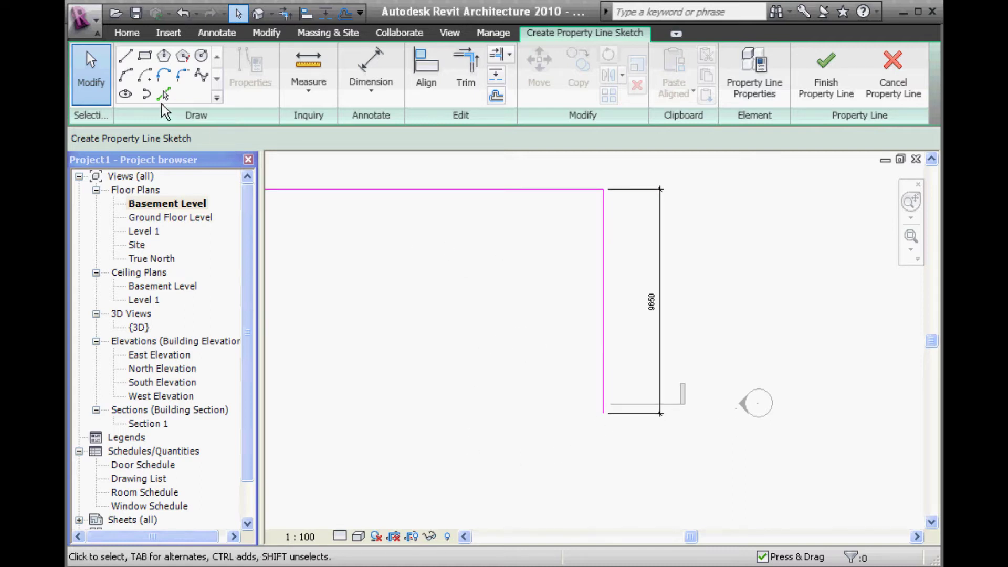
Step: Draw two horizontal reference planes leftward from the right edge, one at its lower end and one about 2700 mm below
left_click(127, 33)
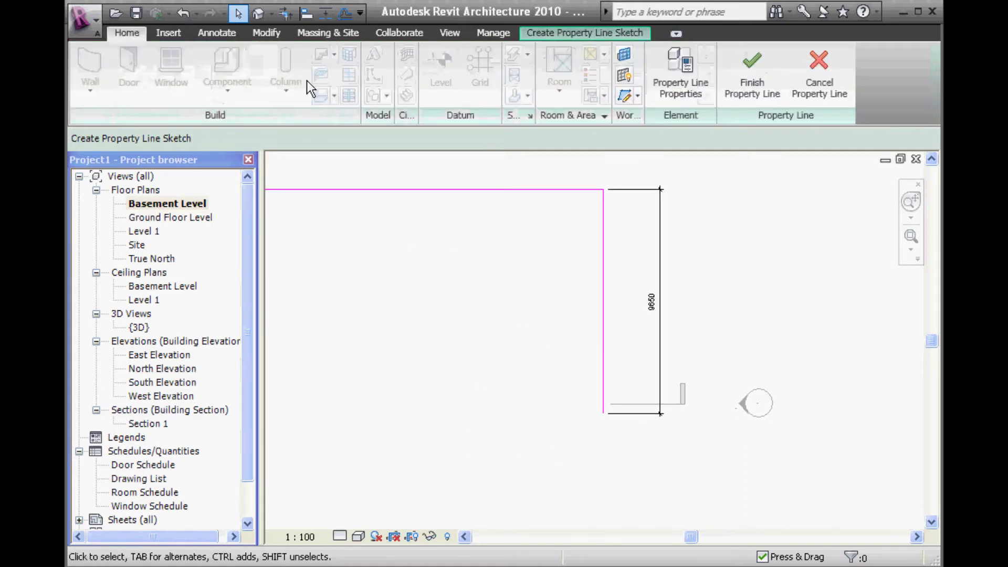
left_click(622, 95)
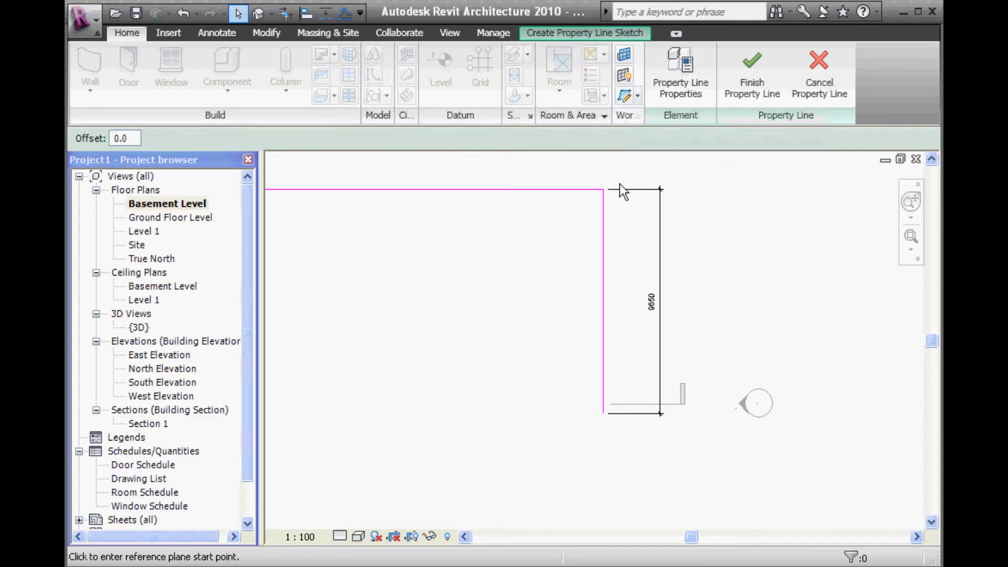
scroll(583, 416, "up", 3)
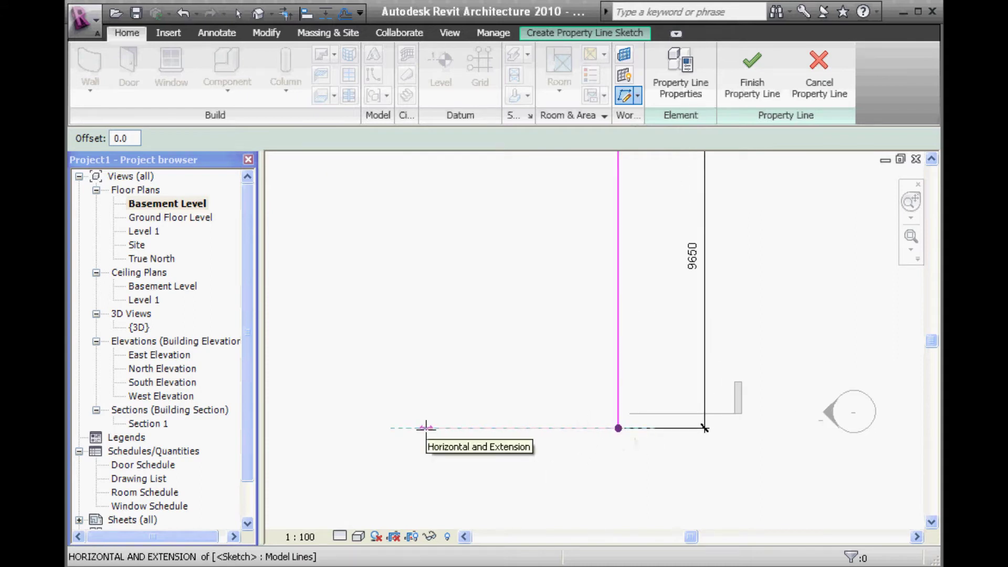
left_click(426, 428)
middle_click_drag(452, 525, 466, 380)
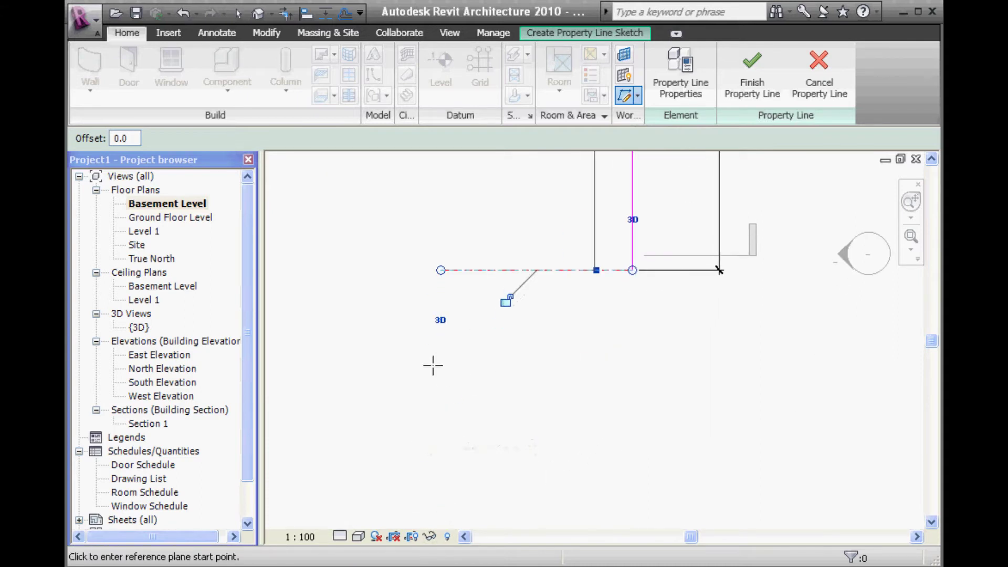
key("Escape")
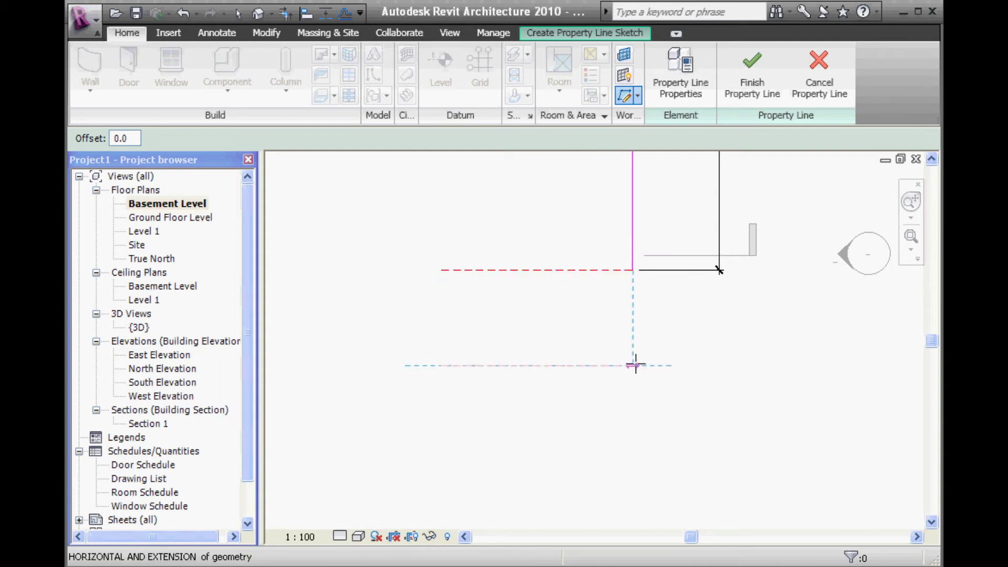
middle_click_drag(517, 378, 506, 412)
middle_click_drag(526, 466, 508, 471)
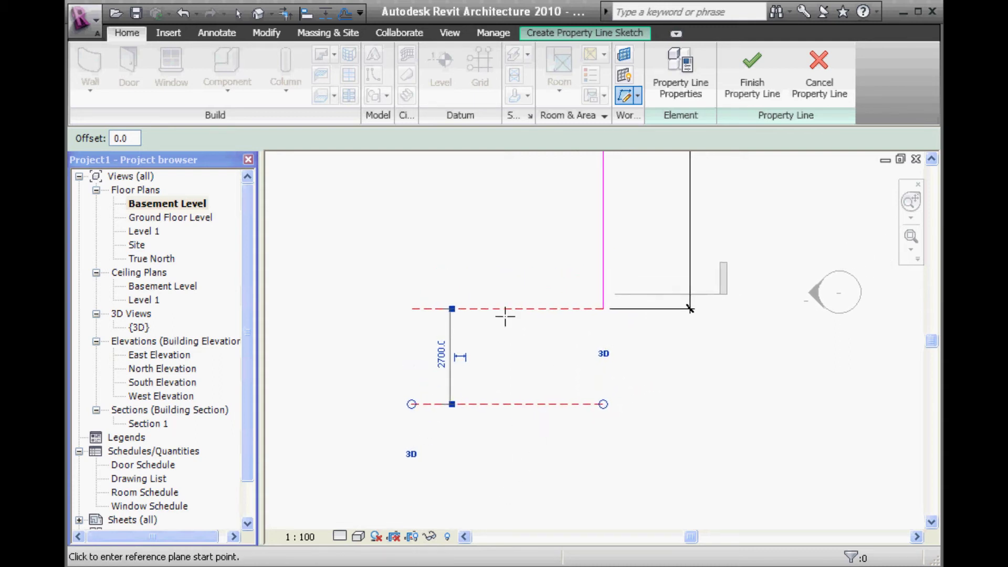
Step: Draw a vertical reference plane across both horizontal planes, about 2978 mm left of the right edge, and end reference plane placement
left_click(499, 263)
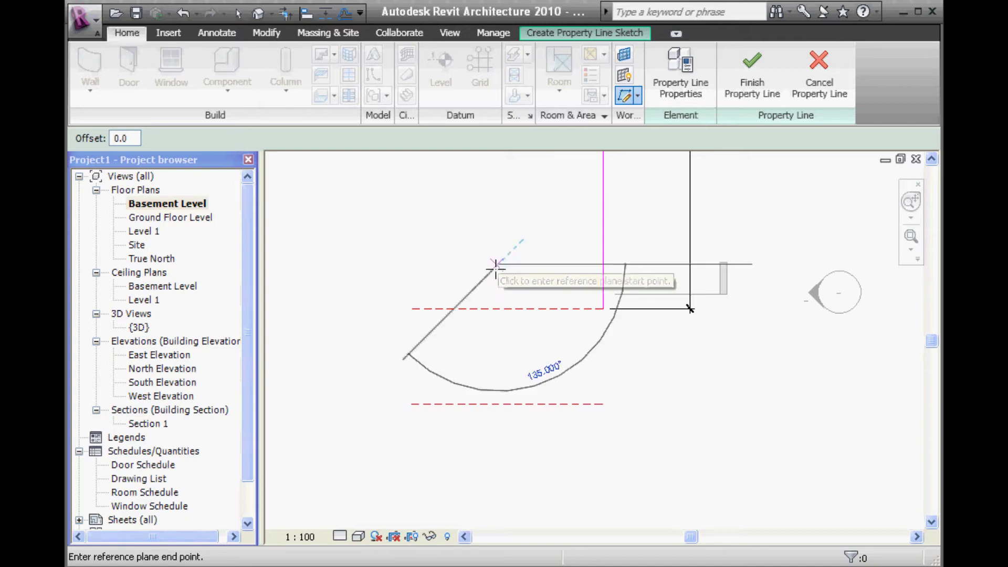
left_click(497, 437)
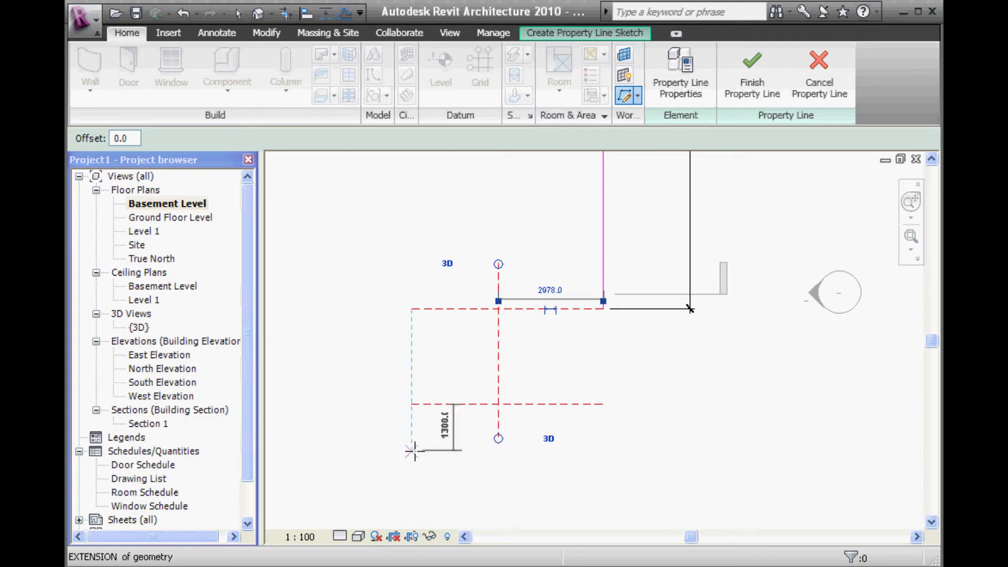
right_click(338, 265)
left_click(362, 272)
right_click(353, 274)
left_click(375, 281)
scroll(397, 360, "up", 2)
middle_click_drag(402, 357, 478, 340)
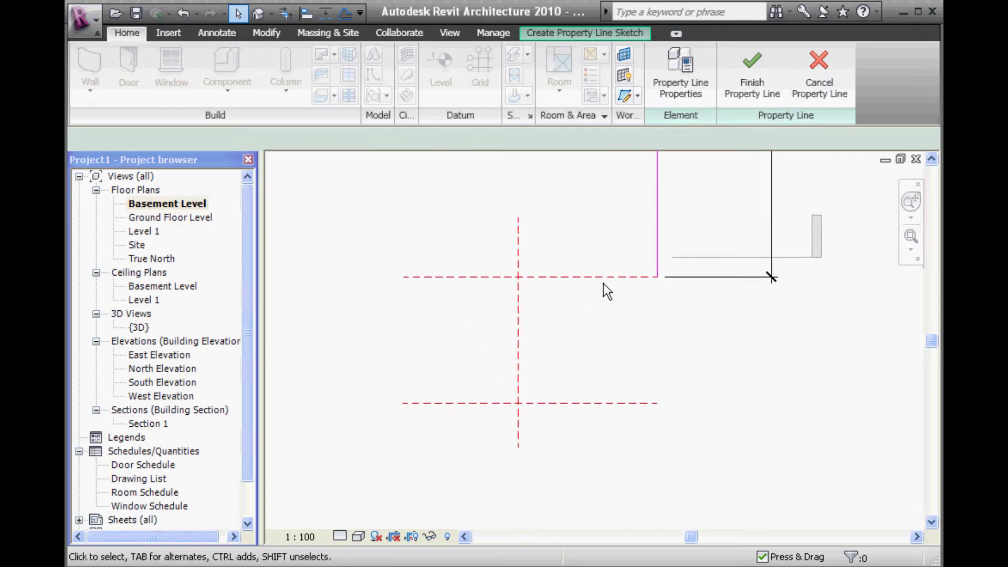
left_click(584, 279)
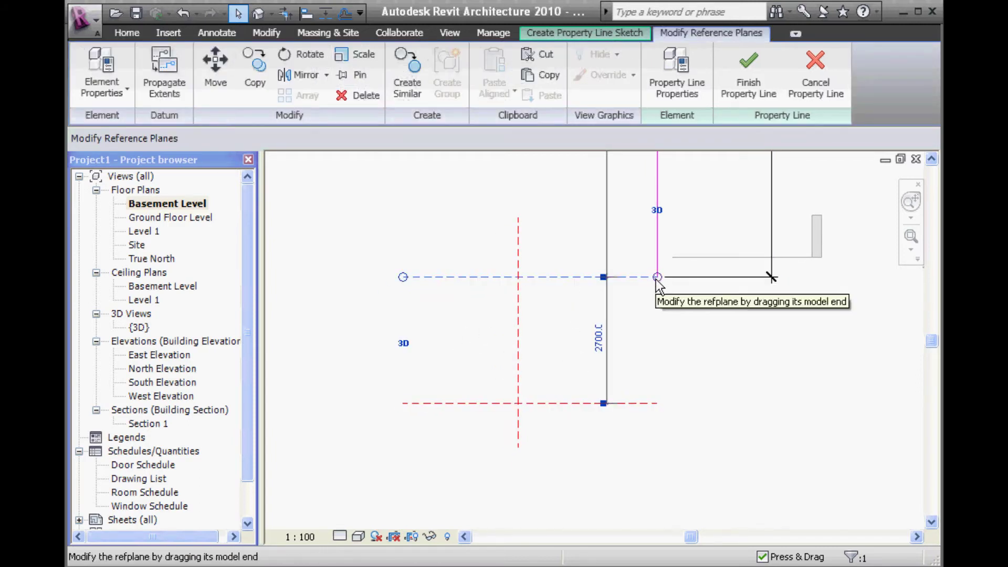
left_click(650, 333)
left_click(515, 326)
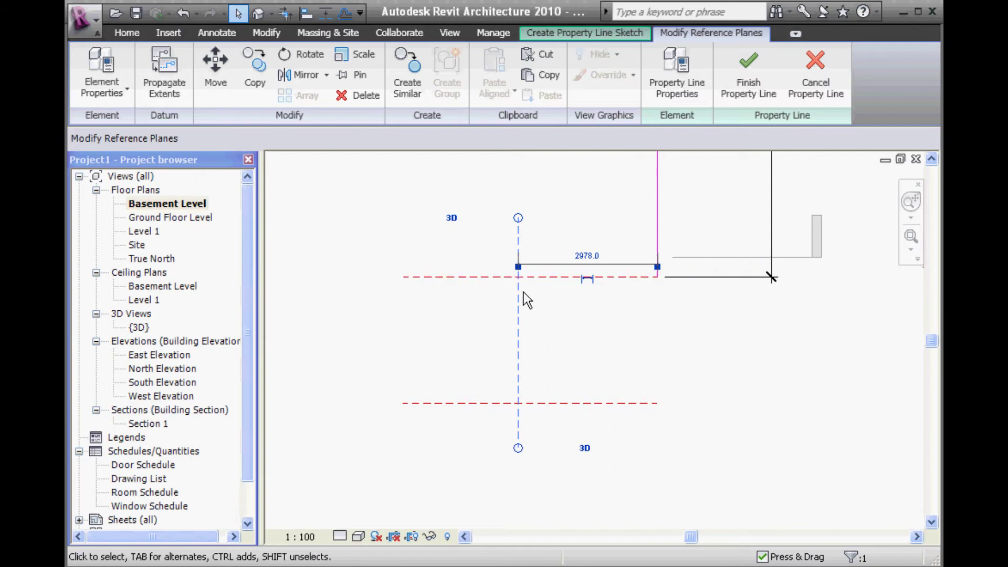
left_click(544, 325)
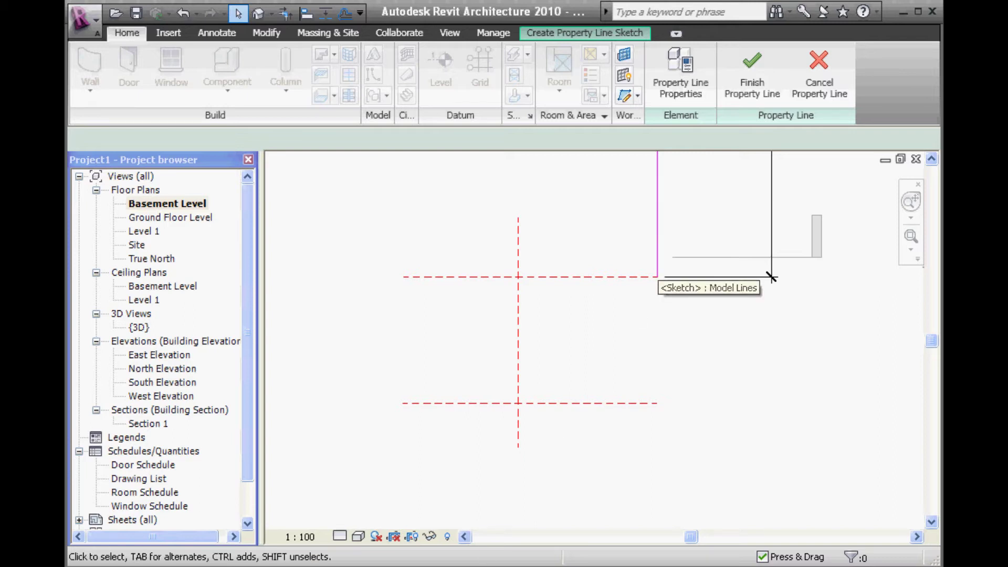
Step: Set the spacing between the two horizontal reference planes to the 3050 mm corner dimension given in the Ground Floor Measurements PDF
key("alt+Tab")
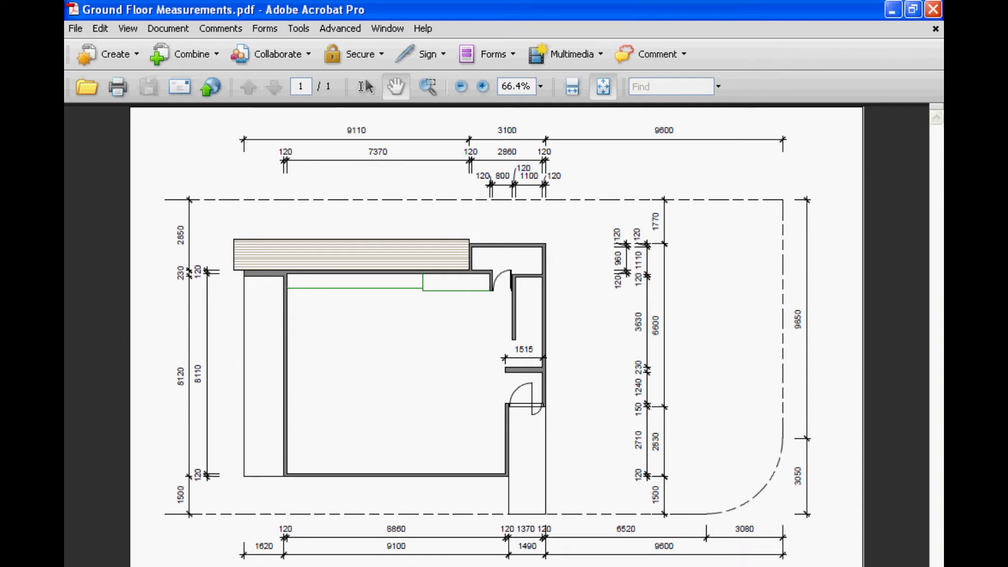
key("alt+Tab")
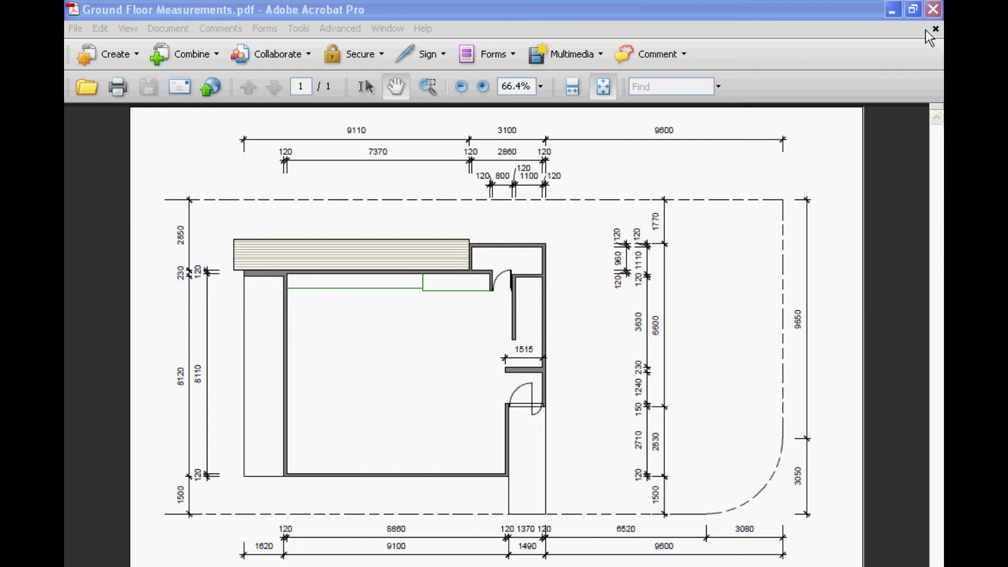
left_click(892, 10)
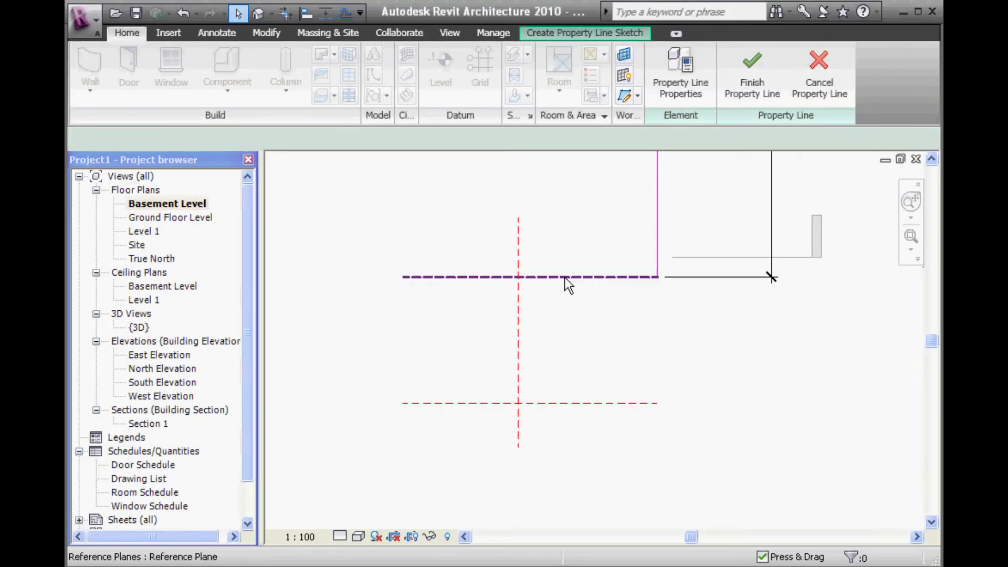
left_click(563, 403)
left_click(447, 341)
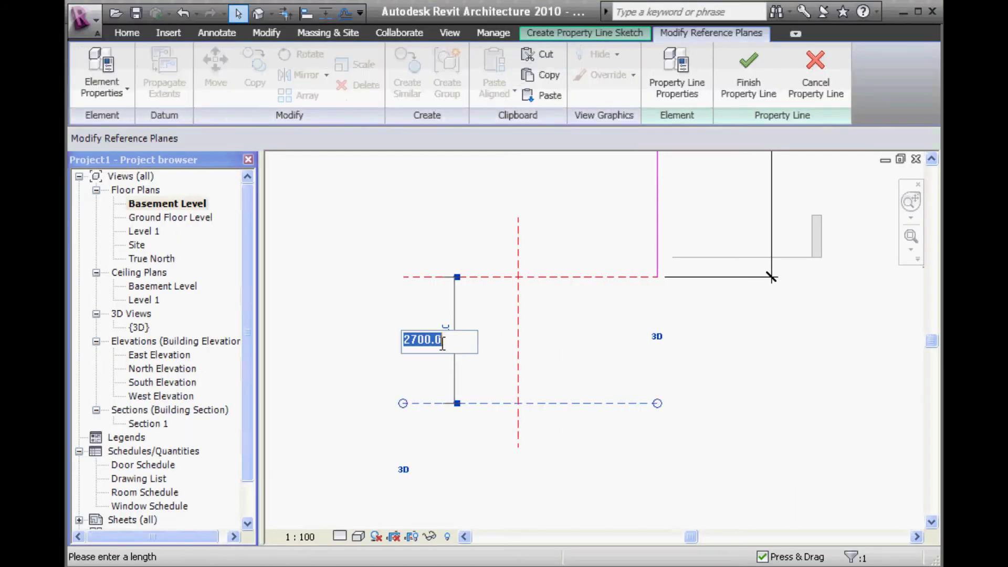
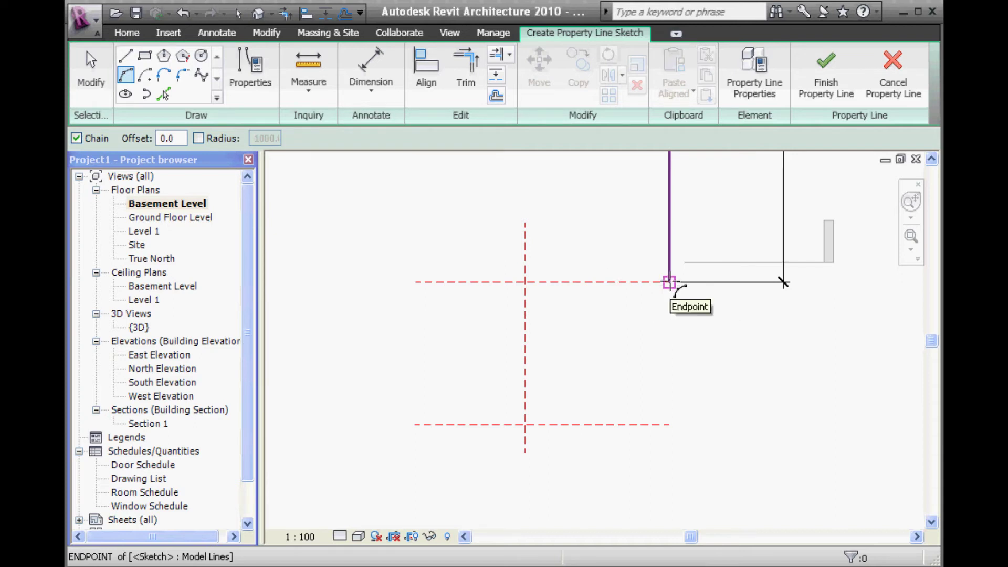
Step: Draw a corner arc from the right edge's lower end to the lower reference plane intersection, tangent to the edge, radius about 3036 mm
left_click(669, 283)
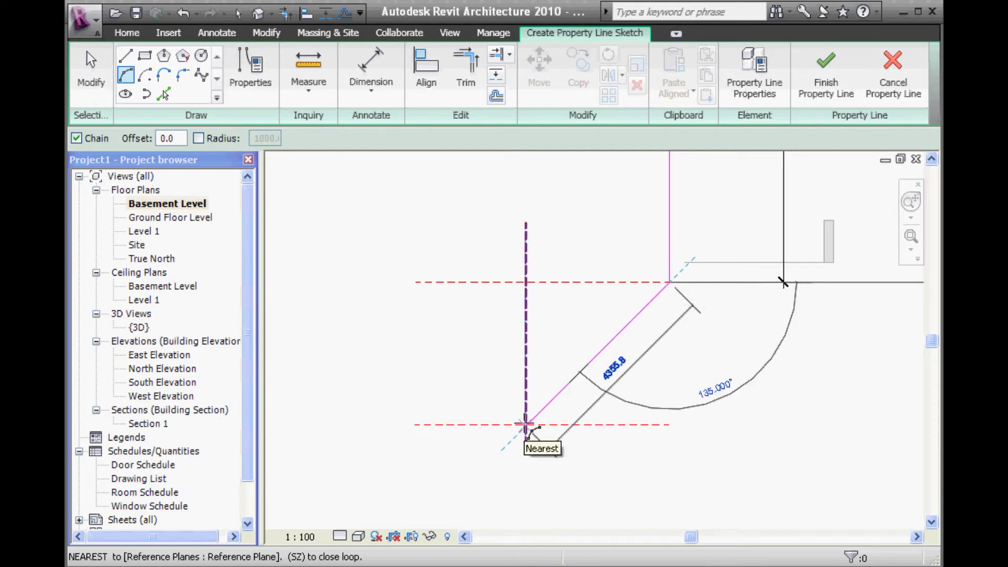
scroll(525, 424, "up", 3)
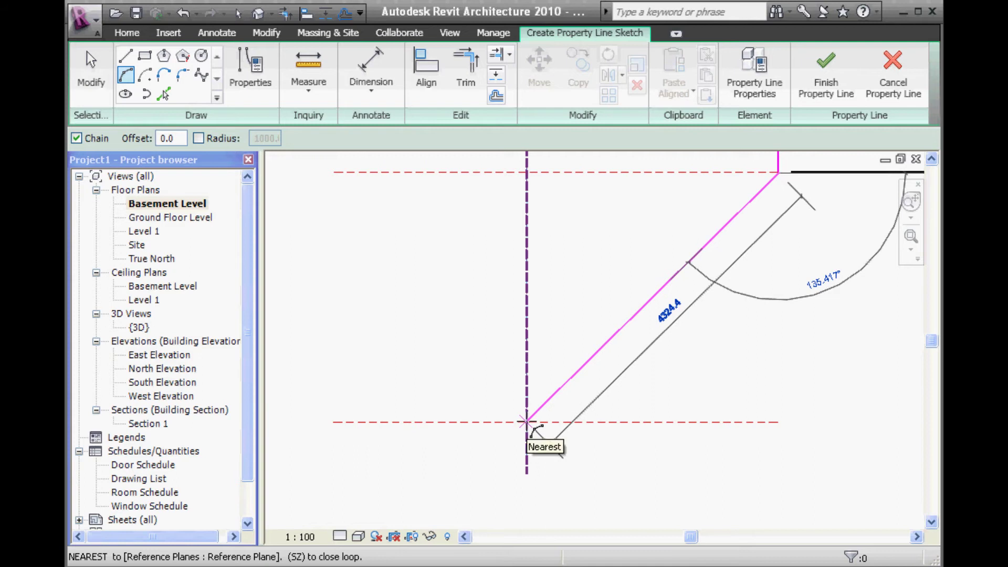
left_click(526, 421)
scroll(579, 370, "down", 2)
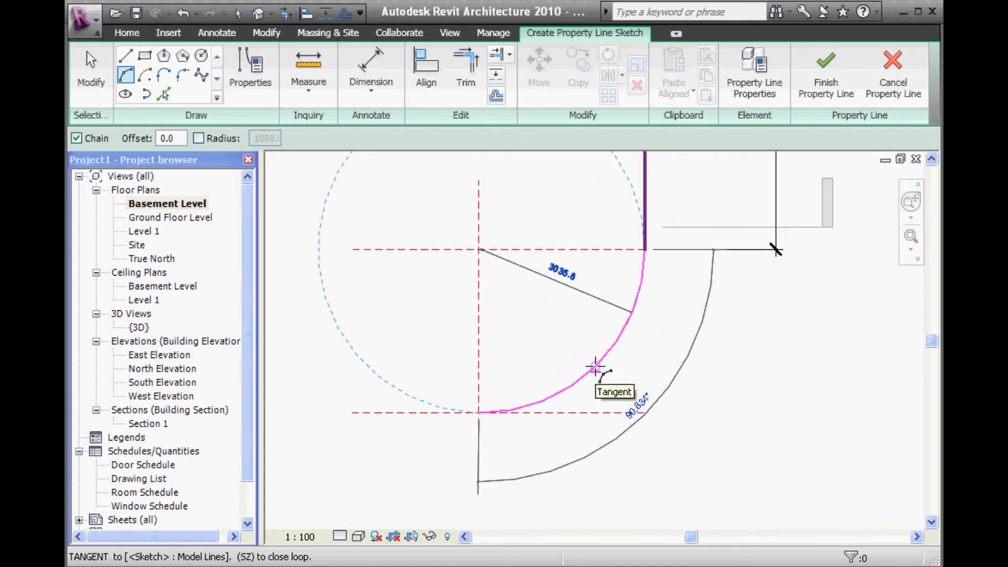
middle_click_drag(594, 369, 641, 412)
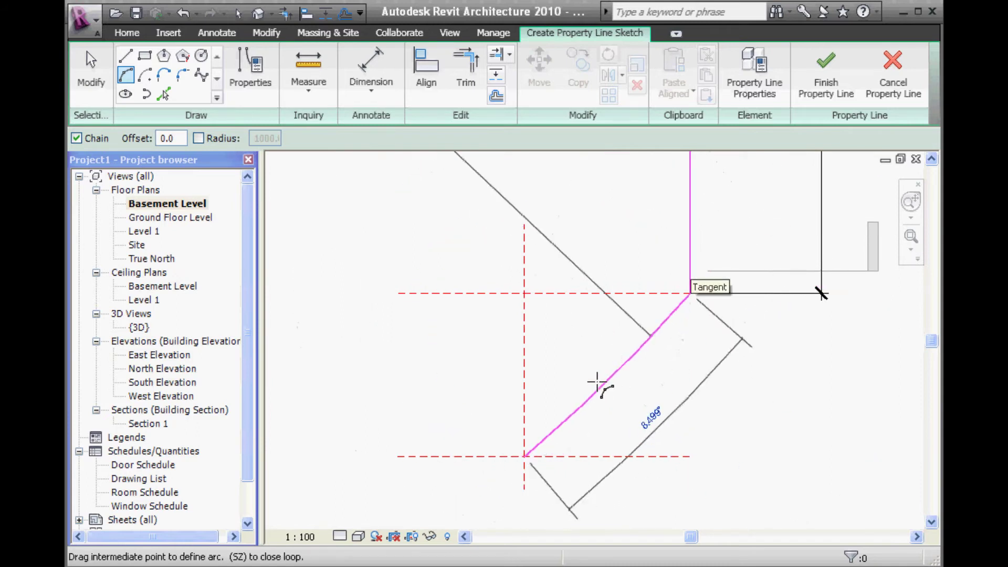
left_click(635, 415)
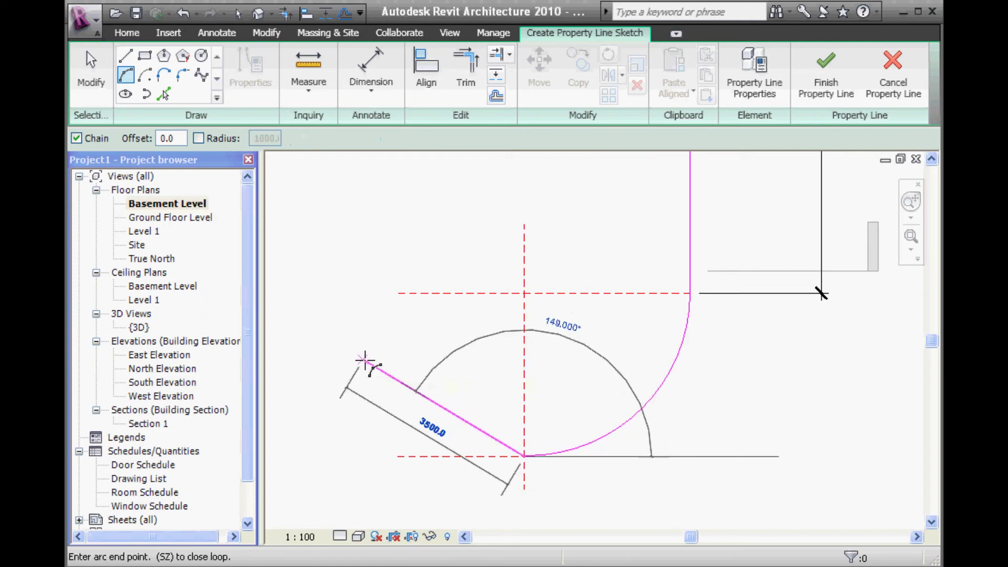
Step: Draw a horizontal property line 40000 mm leftward from the lower end of the corner arc and end line drawing
scroll(362, 356, "down", 2)
middle_click_drag(362, 356, 483, 372)
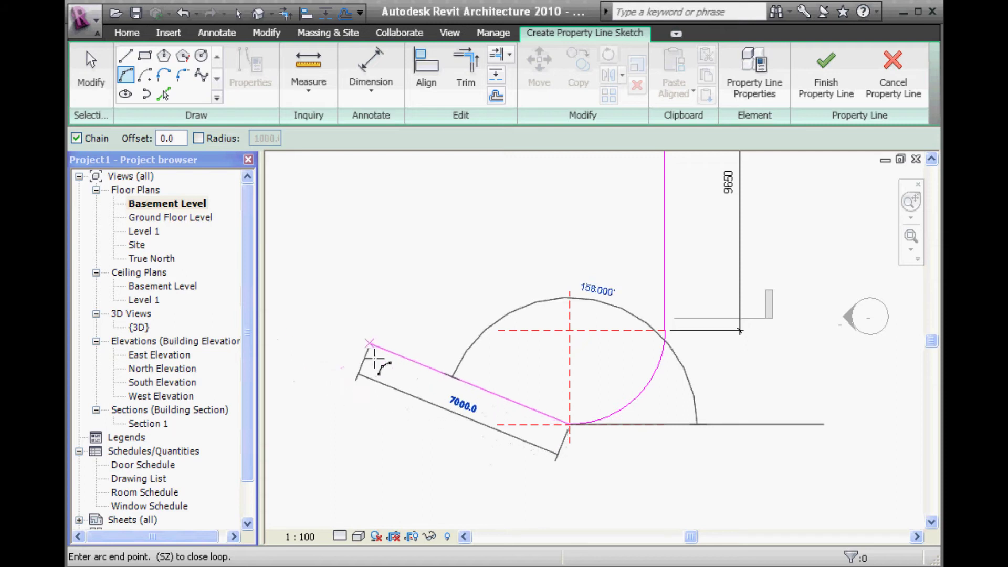
middle_click_drag(436, 392, 539, 428)
scroll(462, 420, "down", 2)
scroll(473, 427, "up", 2)
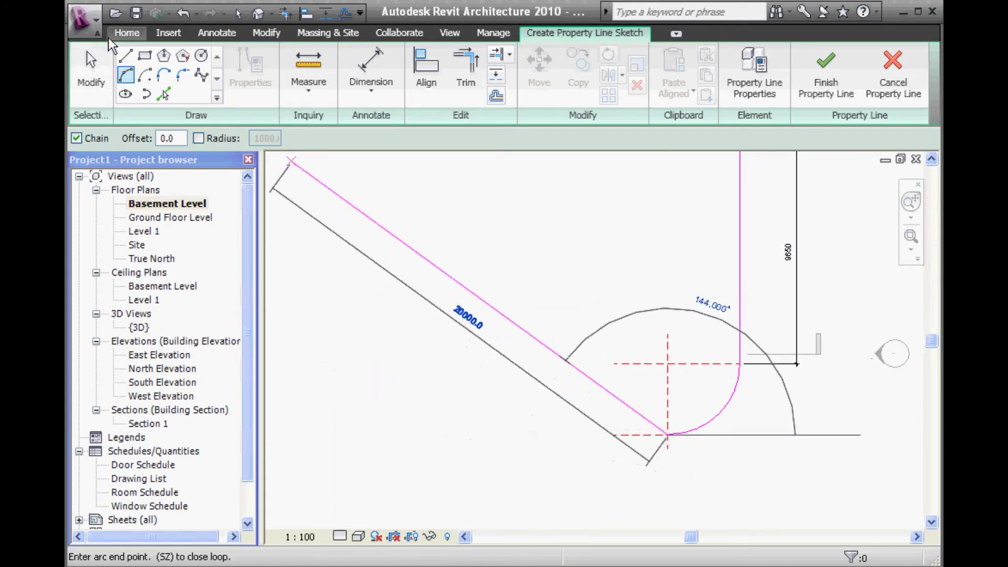
left_click(126, 61)
scroll(448, 411, "down", 1)
middle_click_drag(448, 411, 573, 368)
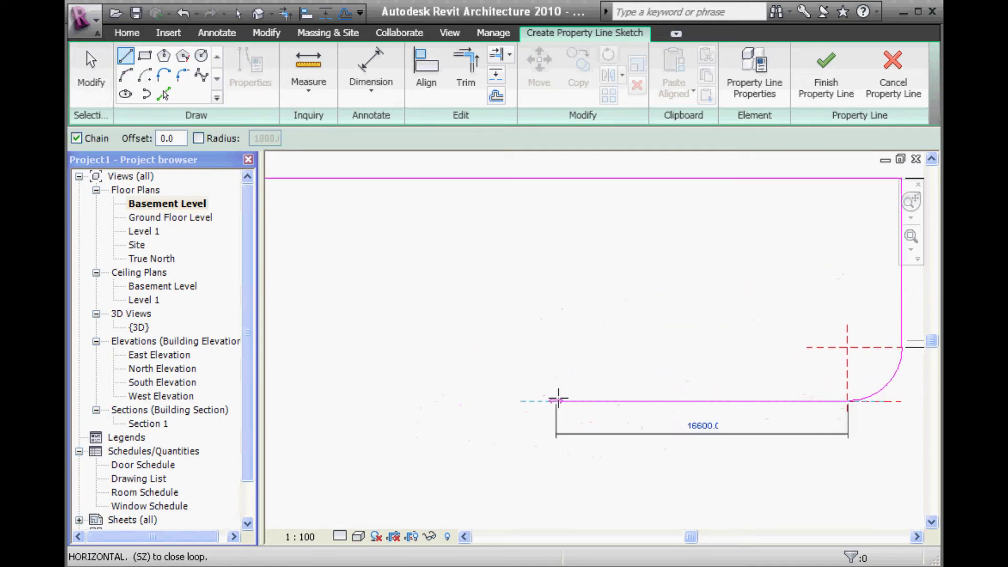
scroll(465, 394, "down", 2)
middle_click_drag(465, 395, 495, 397)
scroll(495, 398, "down", 1)
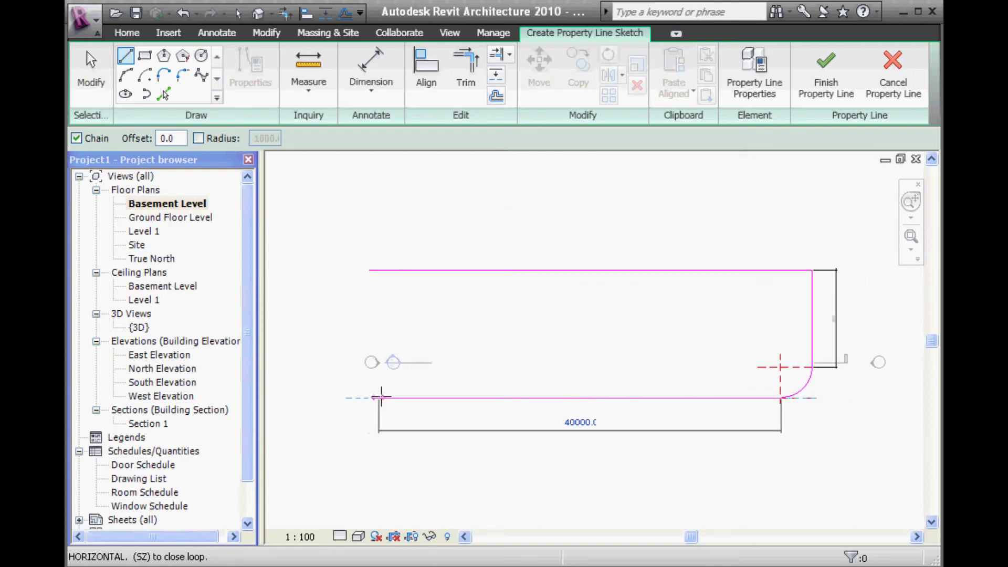
left_click(378, 397)
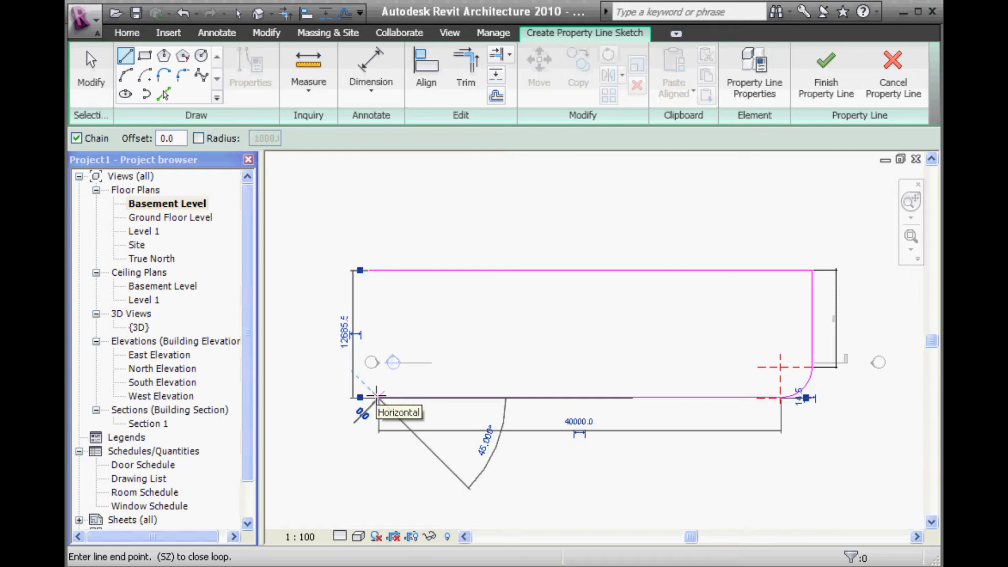
right_click(468, 319)
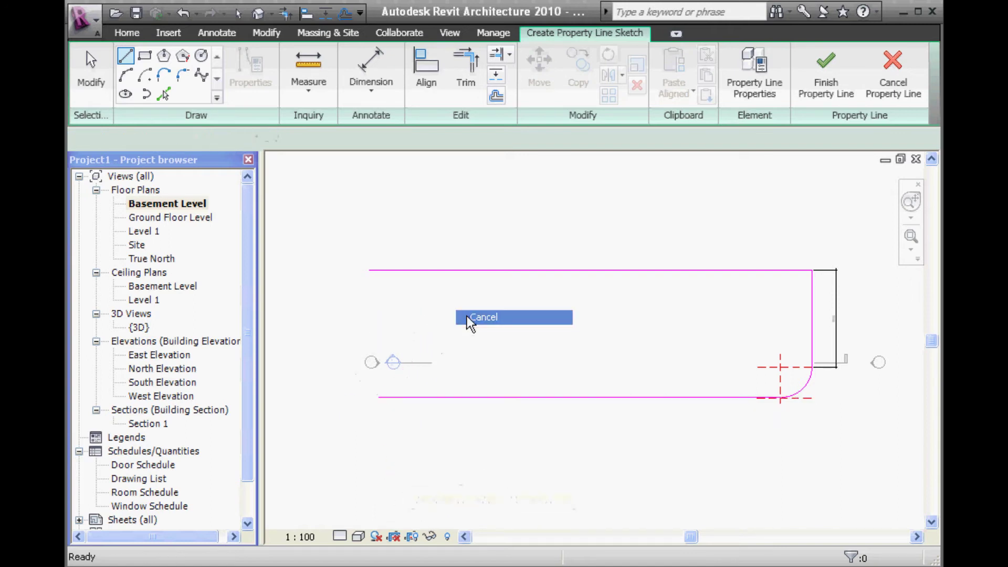
left_click(497, 331)
Step: Finish the property line sketch with its left side left open and deselect the property line
middle_click_drag(551, 344, 493, 343)
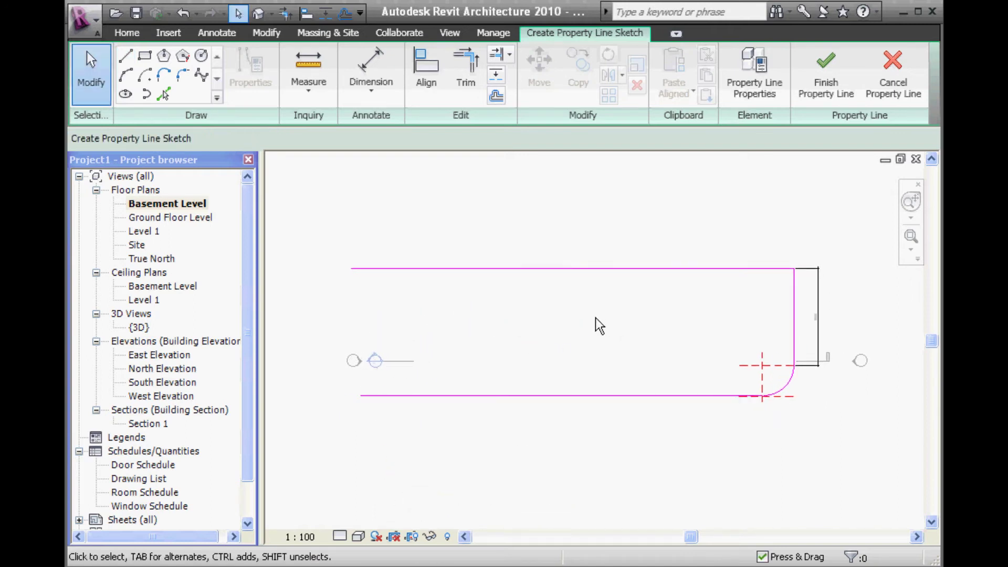
left_click(824, 83)
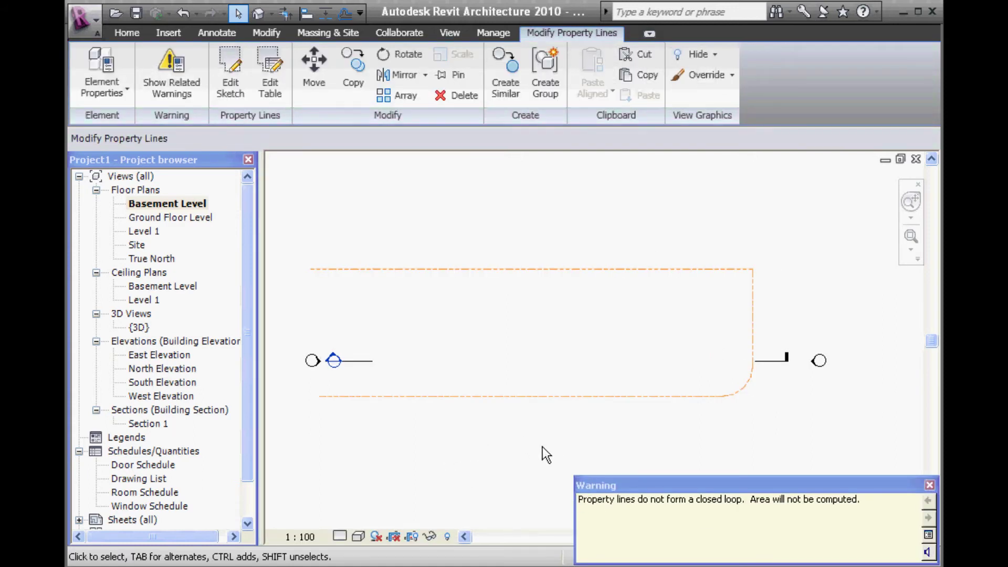
middle_click_drag(546, 454, 592, 428)
scroll(557, 362, "up", 2)
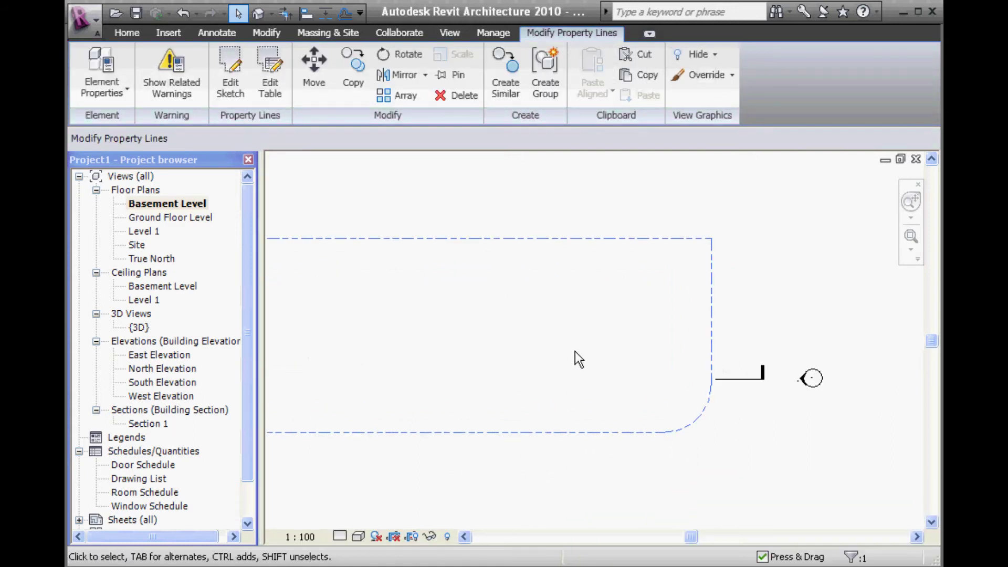
left_click(552, 346)
middle_click_drag(552, 345, 531, 367)
scroll(530, 367, "up", 2)
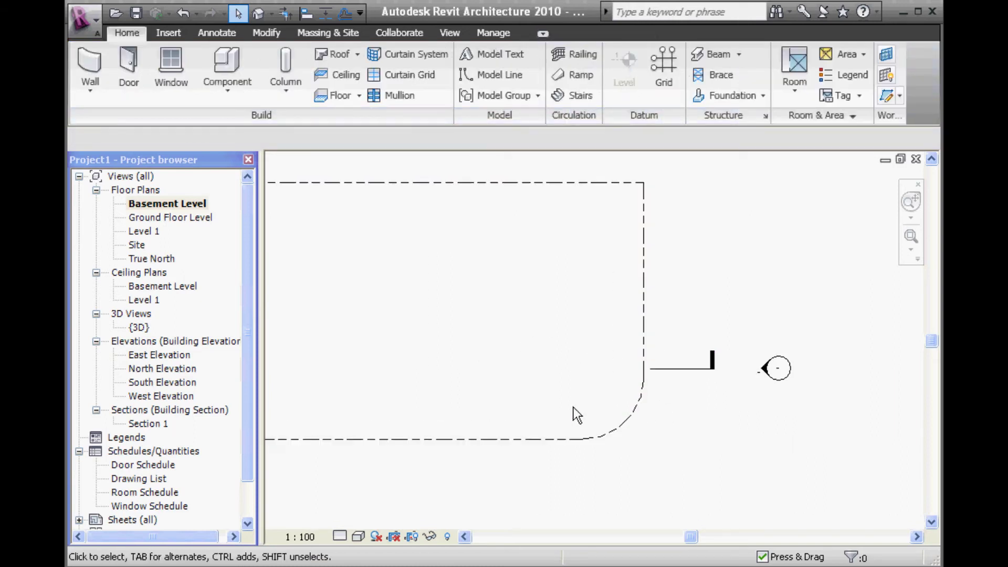
scroll(443, 351, "down", 2)
middle_click_drag(443, 352, 672, 378)
middle_click_drag(567, 377, 542, 376)
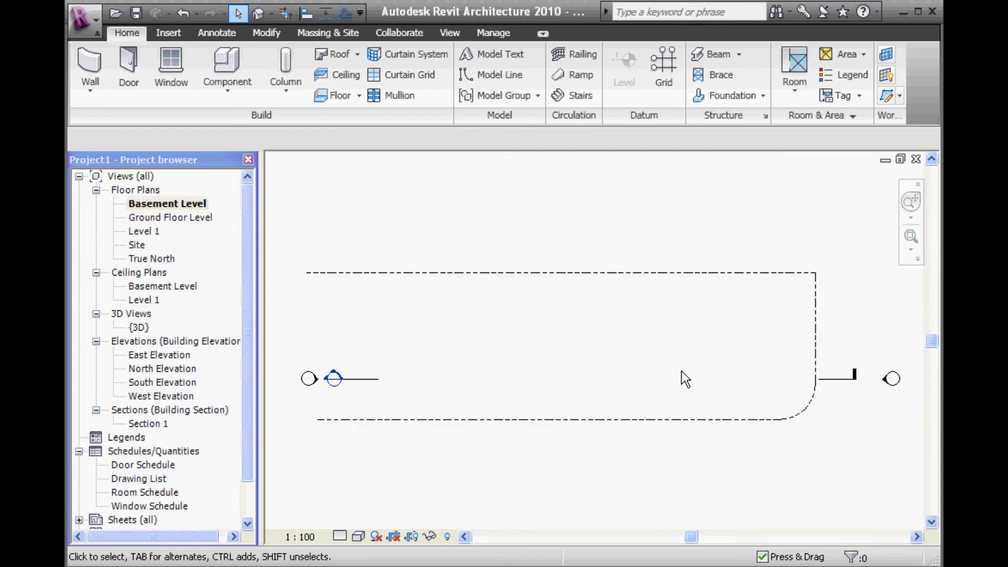
middle_click_drag(609, 368, 595, 369)
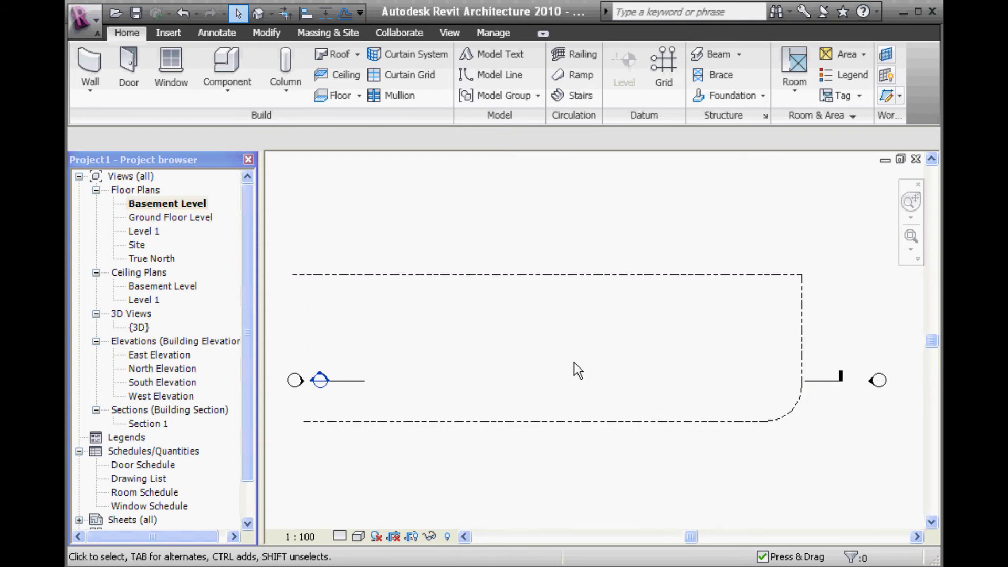
Step: Check the property line in the Ground Floor Level and Level 1 floor plans and return to the Basement Level plan
double_click(150, 216)
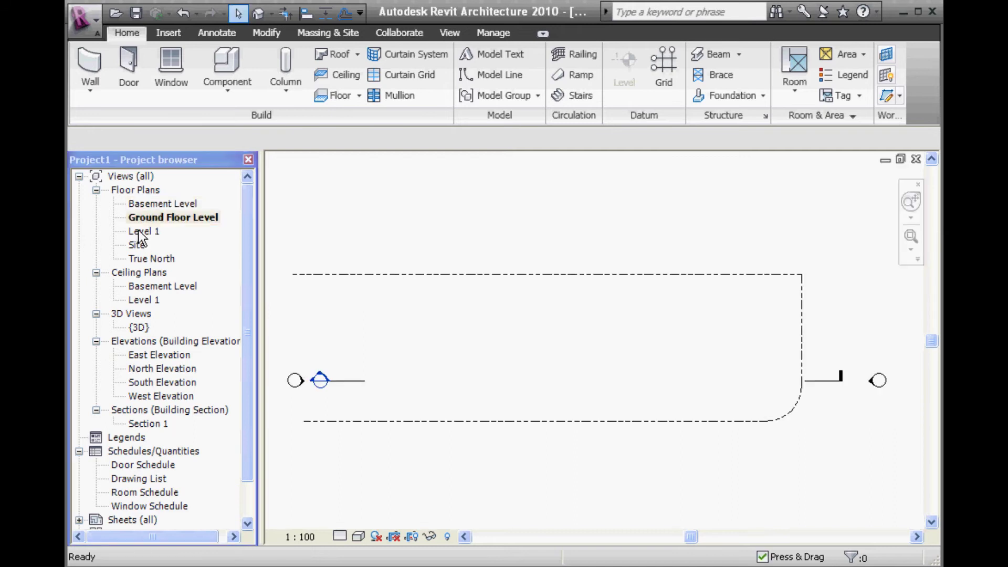
double_click(139, 230)
double_click(148, 202)
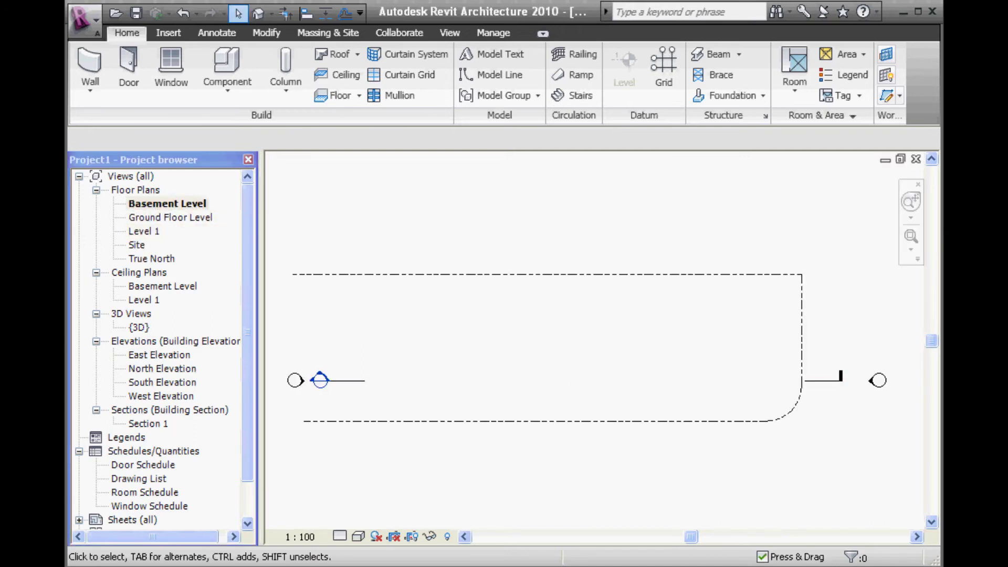
Step: Consult the Lower Ground Floor Measurements PDF and draw vertical and horizontal reference planes about 10517 mm from the right boundary and 2523 mm below the upper one
key("alt+Tab")
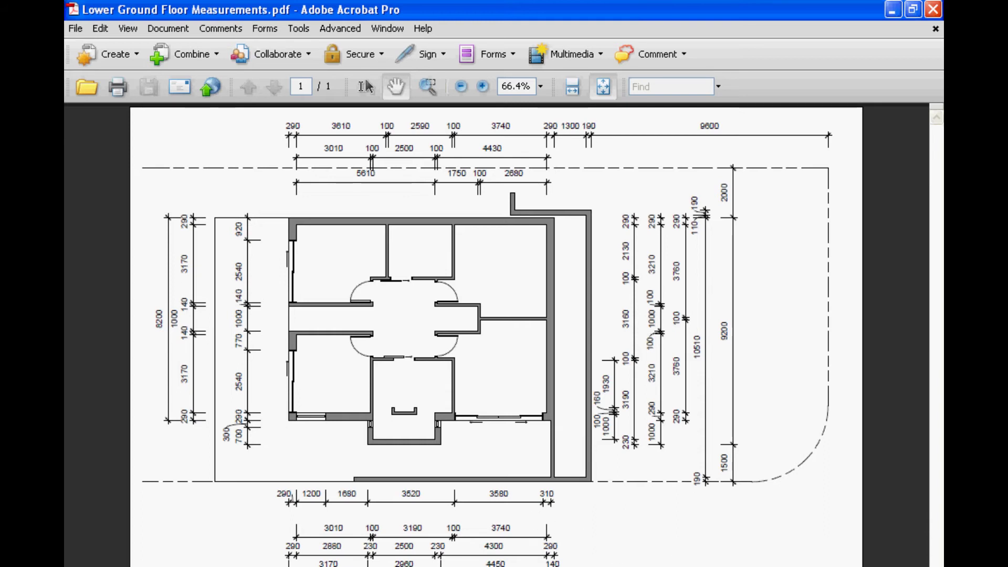
left_click(892, 11)
middle_click_drag(551, 353, 493, 339)
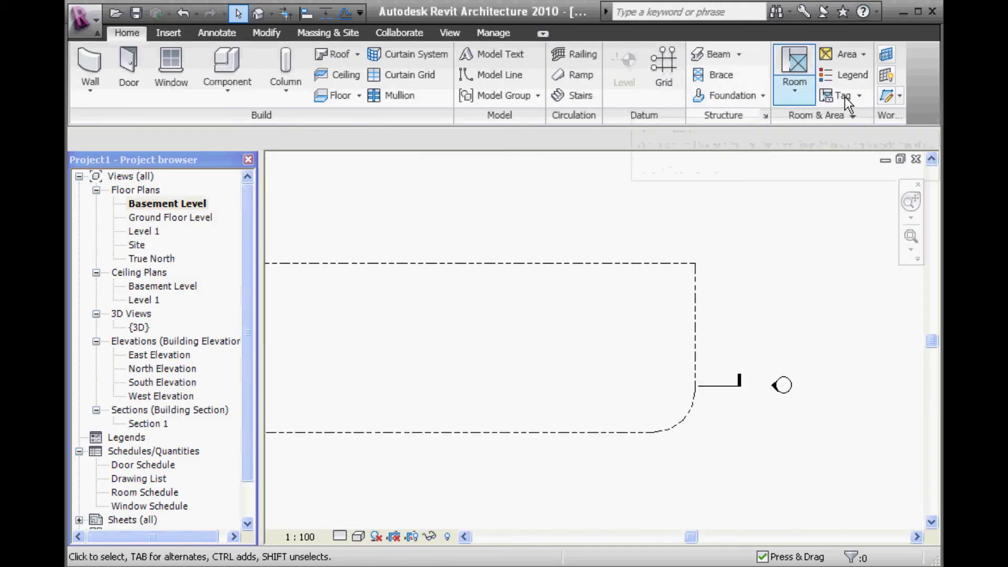
left_click(892, 100)
middle_click_drag(585, 263, 593, 241)
scroll(584, 225, "up", 1)
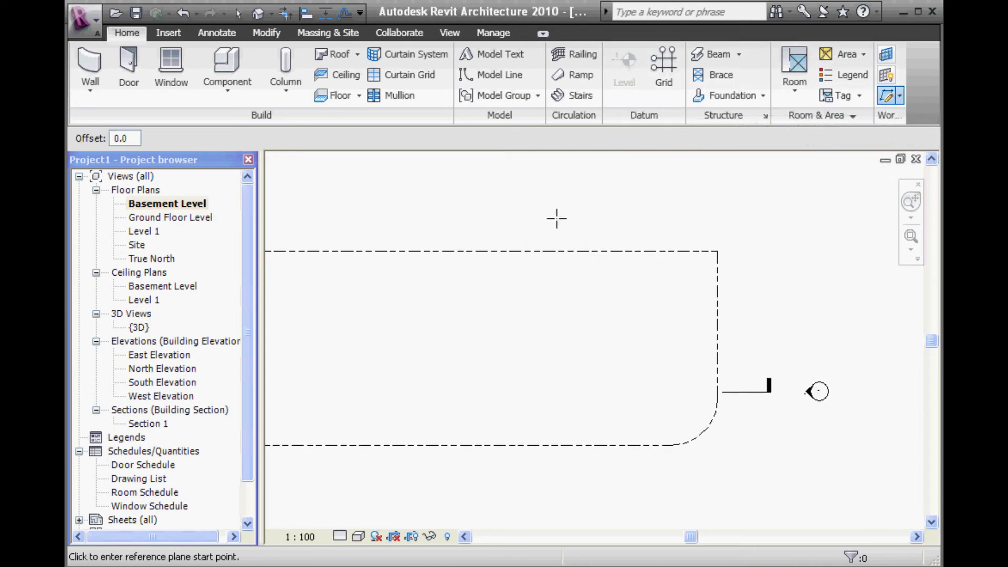
left_click(557, 218)
left_click(557, 496)
left_click(486, 289)
left_click(743, 289)
Step: Add an aligned dimension between the vertical reference plane and the right property line, placed above the upper boundary
left_click(201, 32)
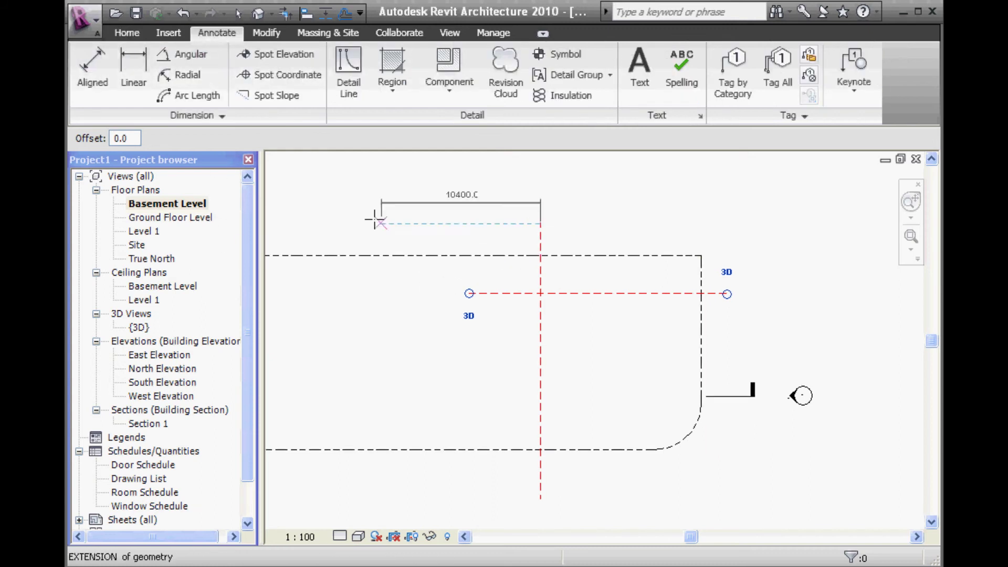
scroll(517, 299, "up", 1)
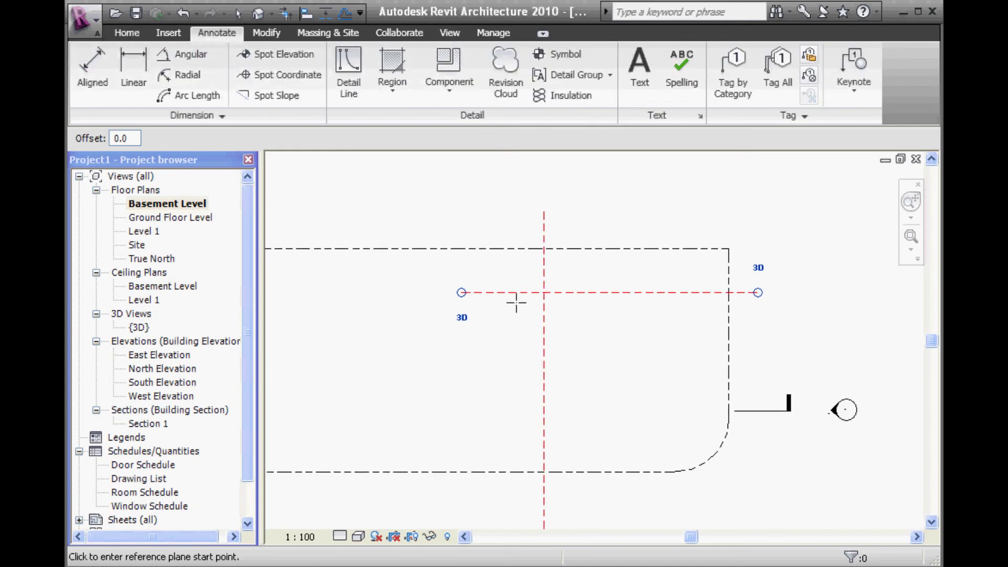
left_click(90, 77)
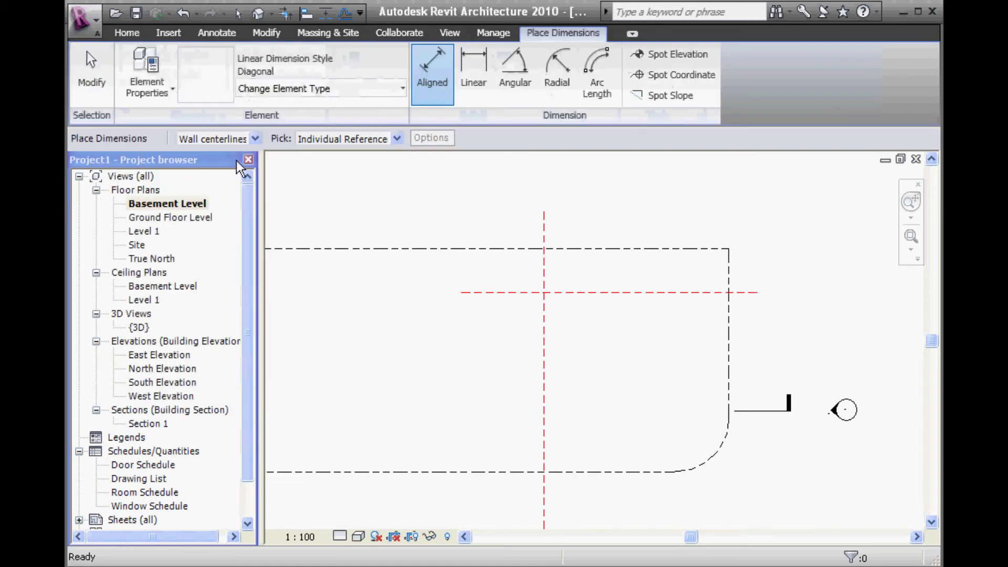
mouse_move(521, 251)
middle_mouse_down()
mouse_move(479, 252)
mouse_move(479, 288)
middle_mouse_up()
scroll(479, 263, "up", 2)
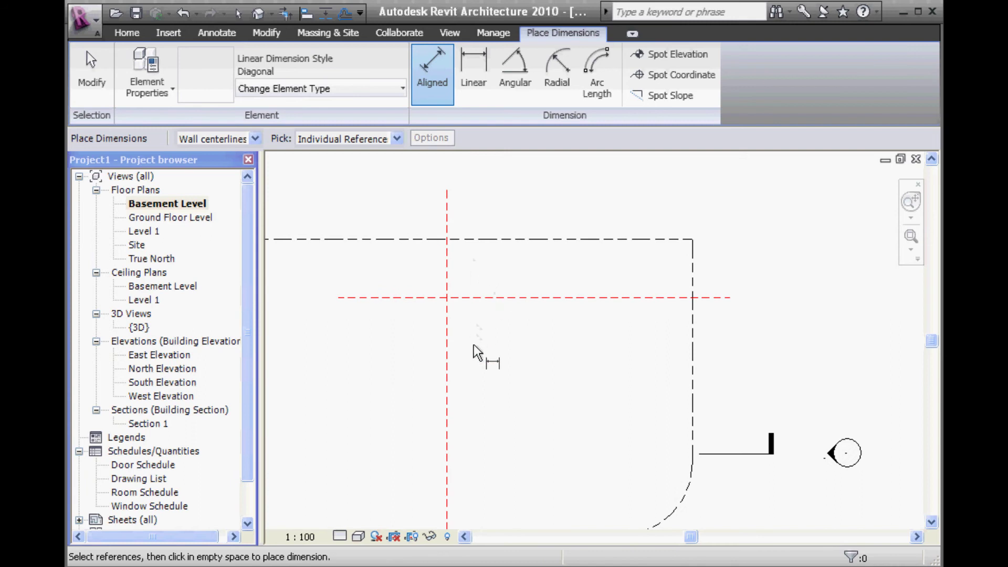
left_click(447, 278)
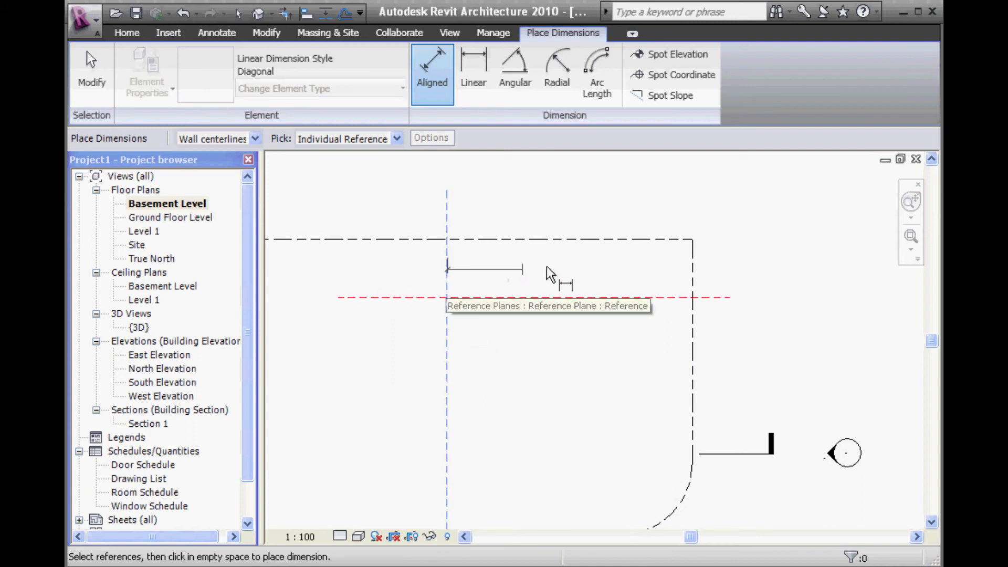
left_click(693, 281)
left_click(607, 193)
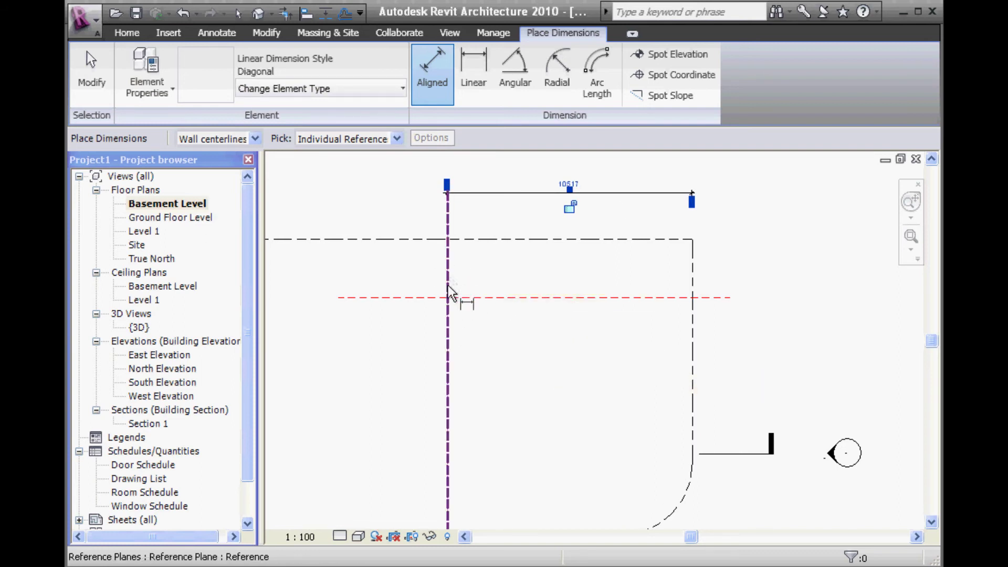
Step: Add an aligned dimension between the upper property line and the horizontal reference plane, placed beyond the right boundary, and end dimensioning
left_click(499, 240)
left_click(506, 298)
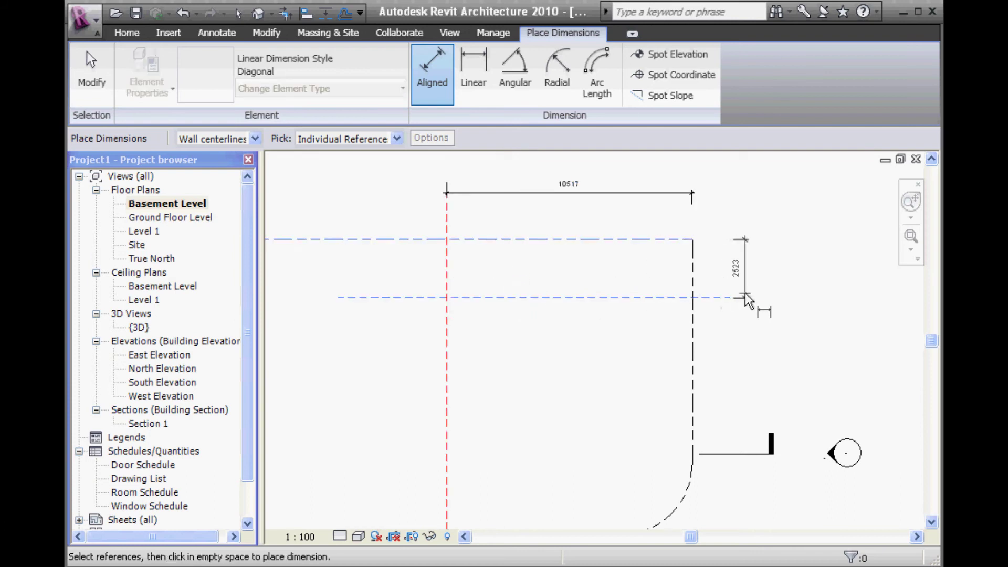
left_click(752, 270)
key("Escape")
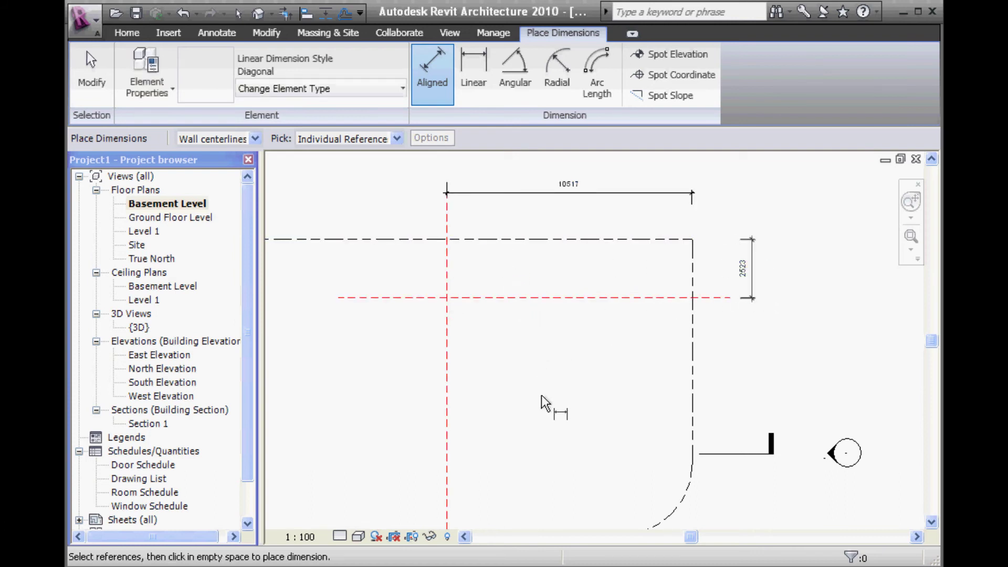
key("Escape")
Step: Set the horizontal reference plane's distance from the upper property line to 2000 mm
middle_click_drag(538, 383, 508, 375)
left_click(497, 289)
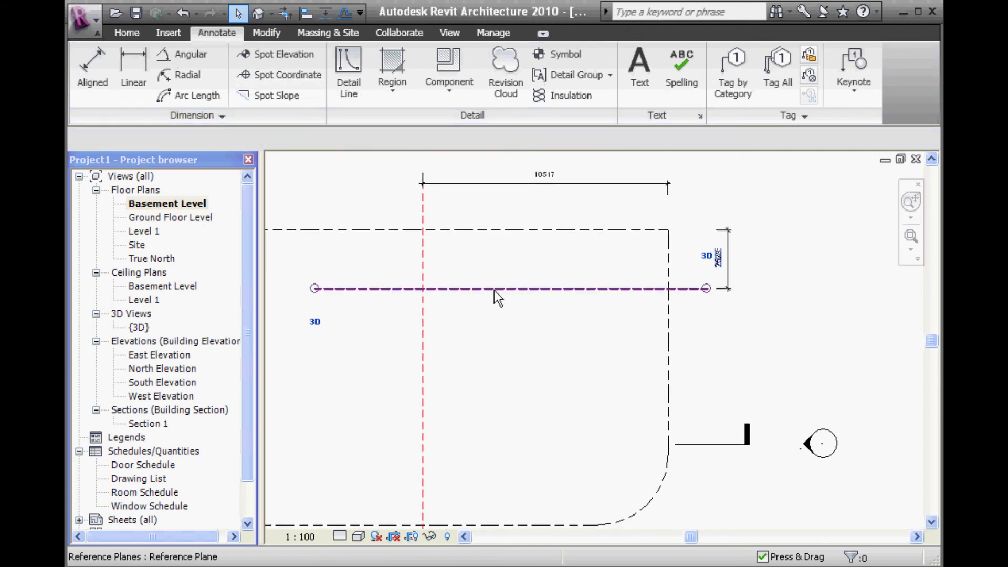
left_click(719, 262)
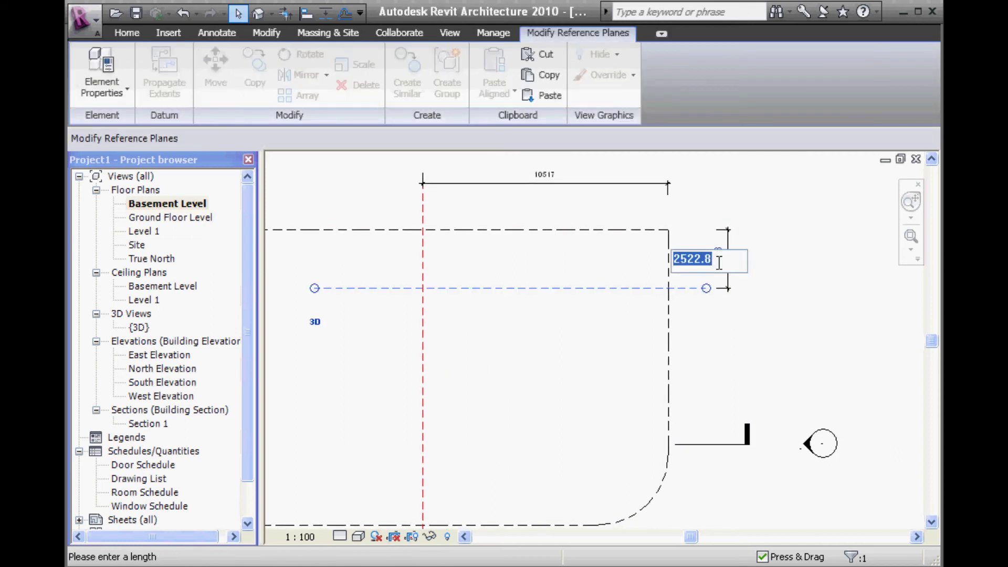
type("2000")
key("Return")
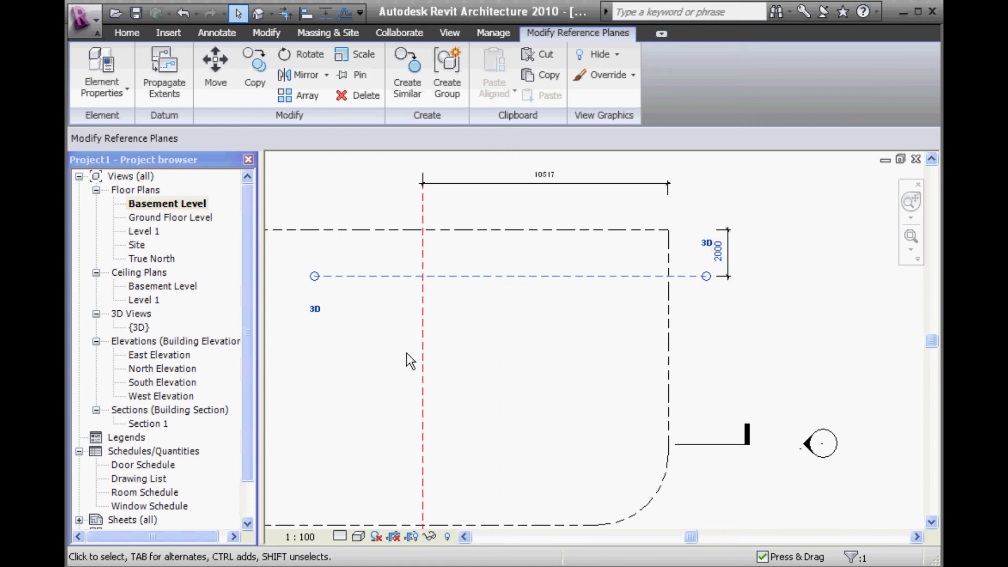
Step: Set the vertical reference plane's distance from the right property line to 9600 mm and deselect the plane
left_click(423, 361)
left_click(546, 175)
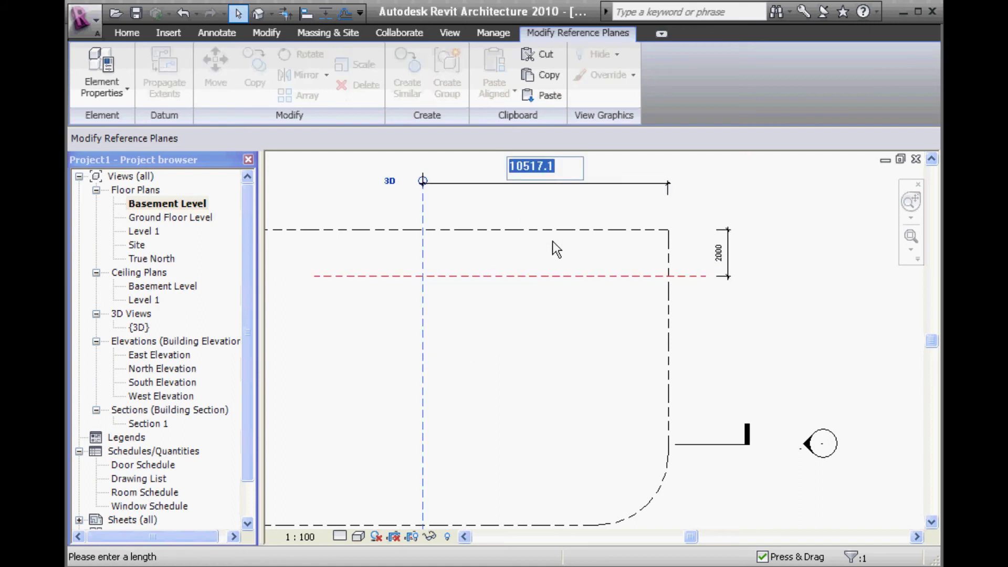
type("9600")
key("Return")
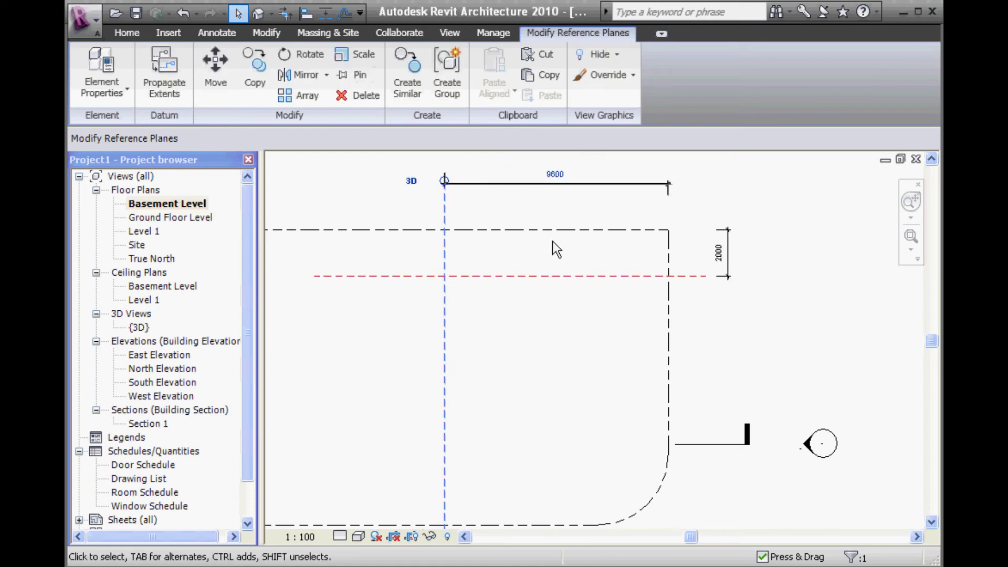
left_click(480, 399)
scroll(480, 399, "down", 2)
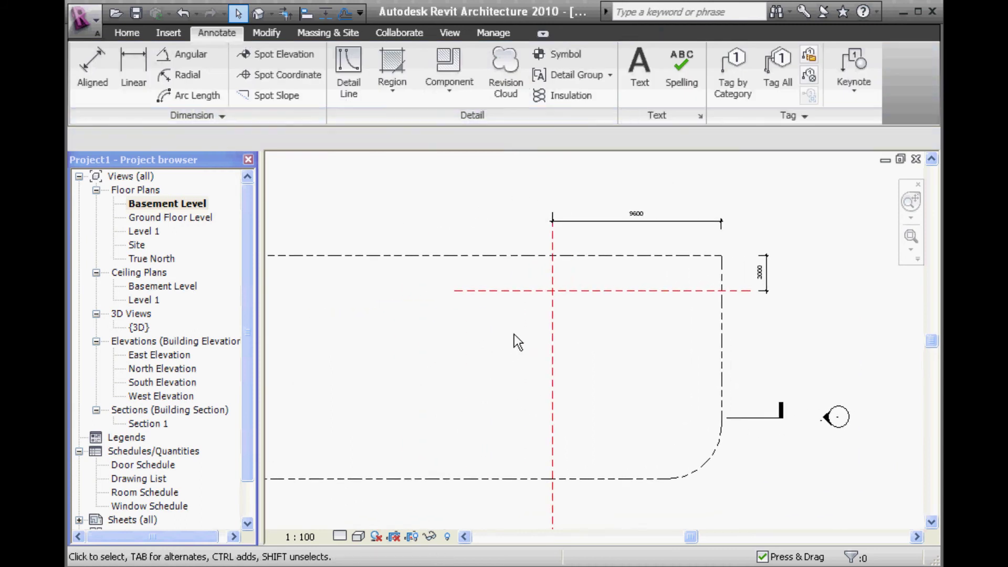
scroll(518, 343, "up", 2)
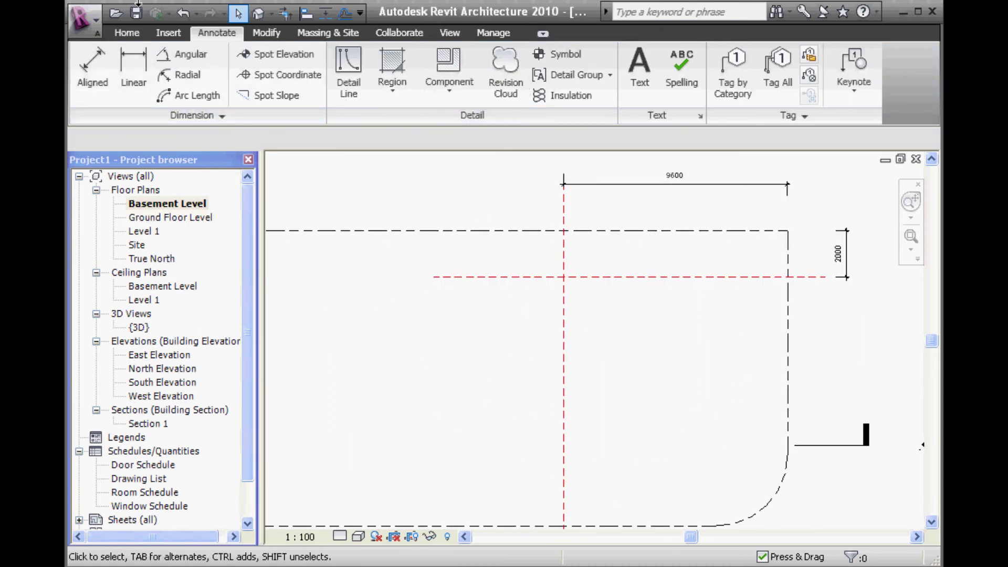
Step: Consult the lower ground floor wall layout in the Lower Ground Floor Measurements PDF and return to the Revit plan
left_click(126, 33)
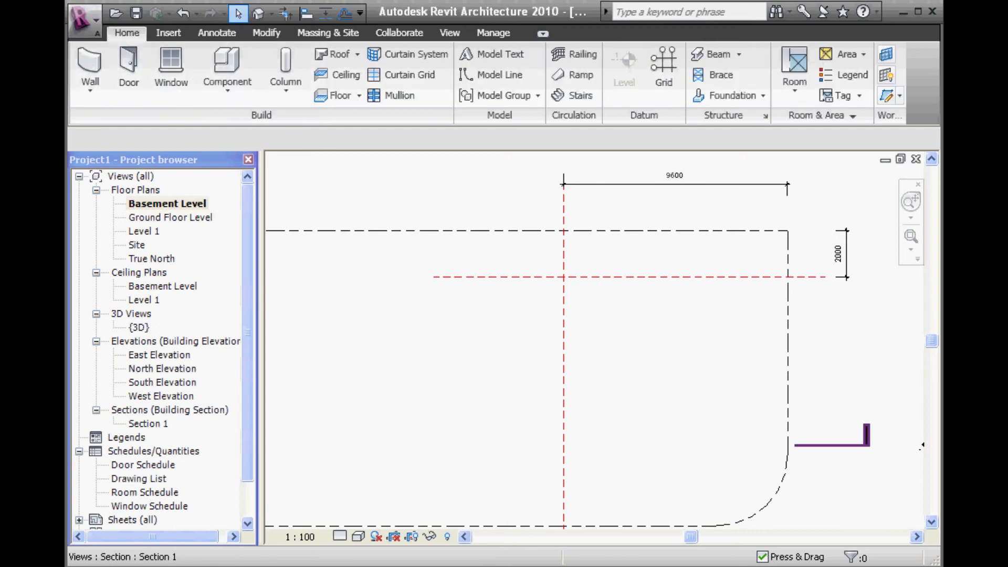
key("alt+Tab")
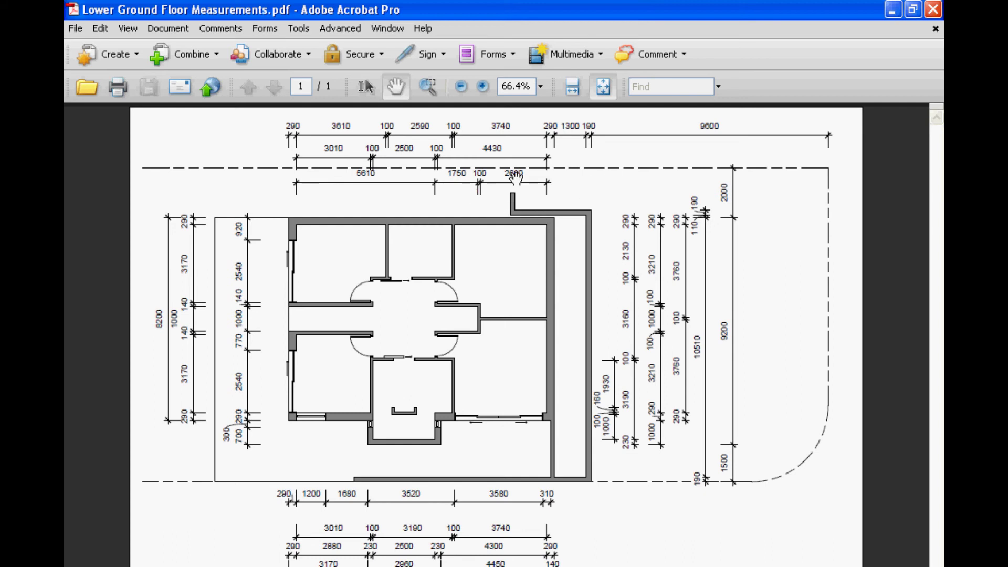
left_click(894, 10)
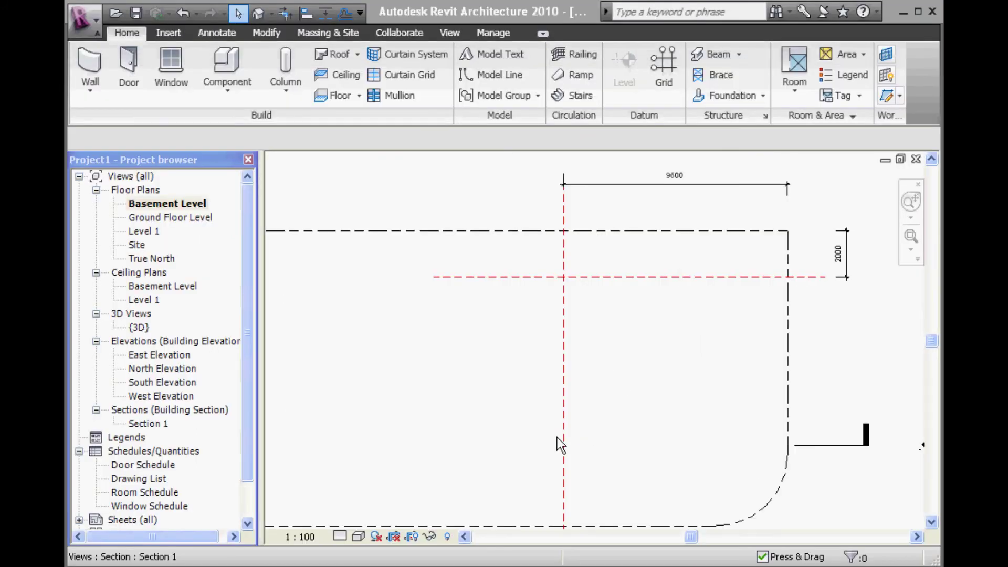
Step: Start a wall with the Generic 200mm Wall type and duplicate that type as Generic 190mm Wall
left_click(89, 59)
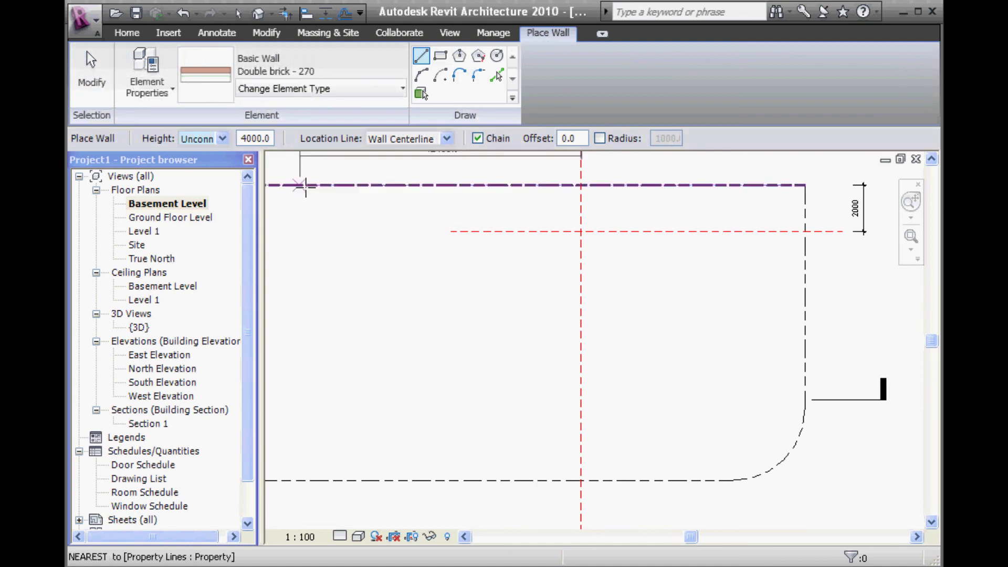
left_click(290, 87)
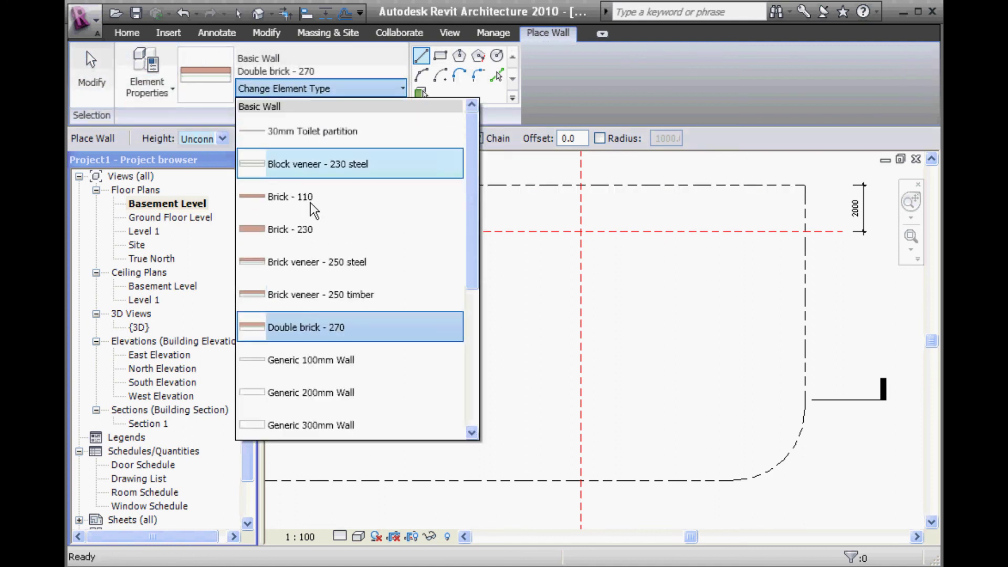
left_click(311, 392)
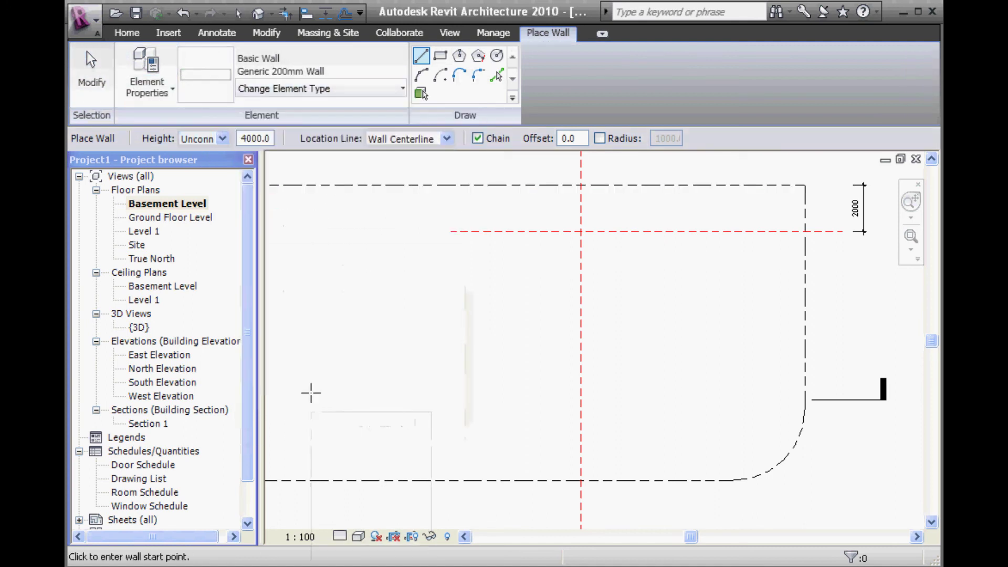
left_click(152, 67)
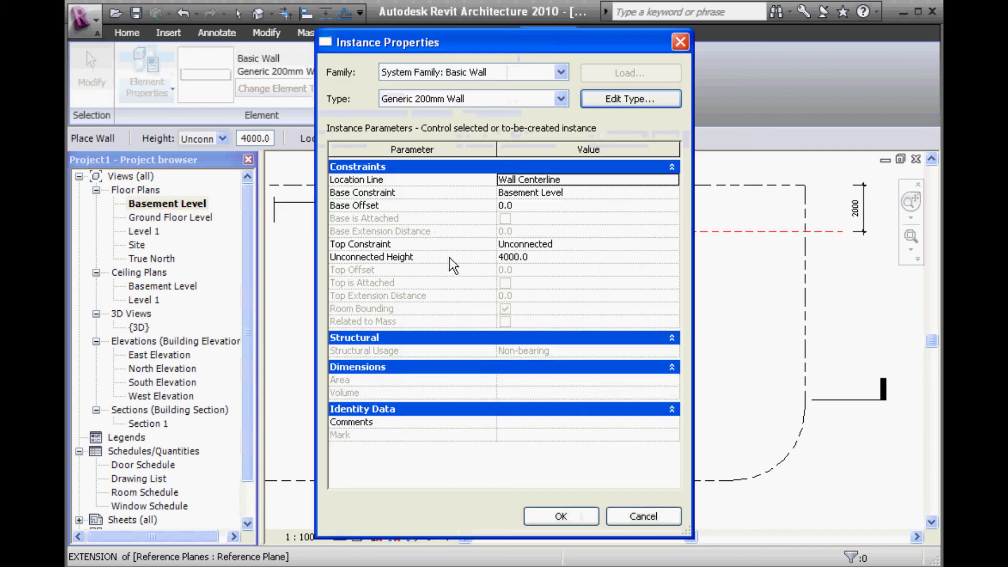
left_click(623, 98)
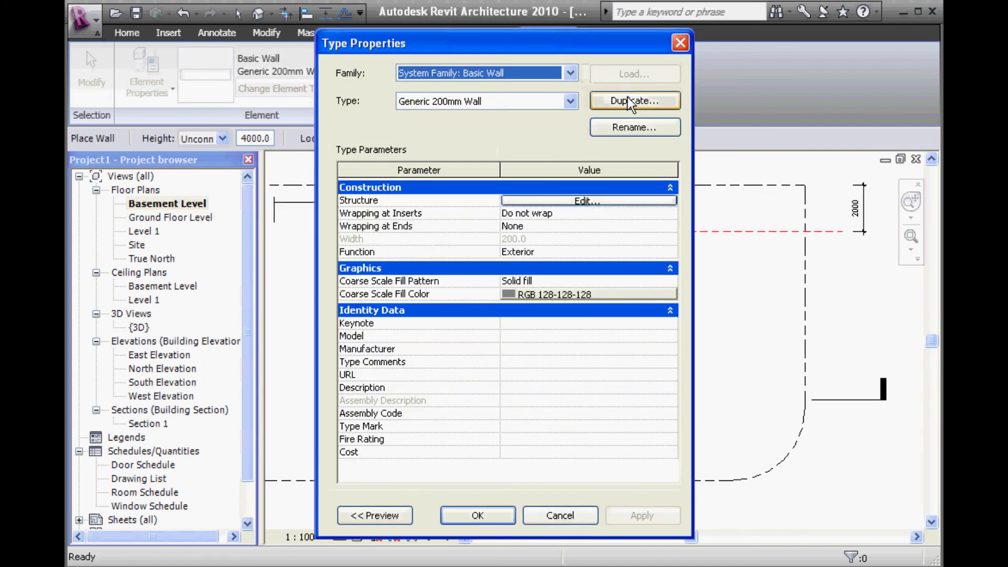
left_click(625, 99)
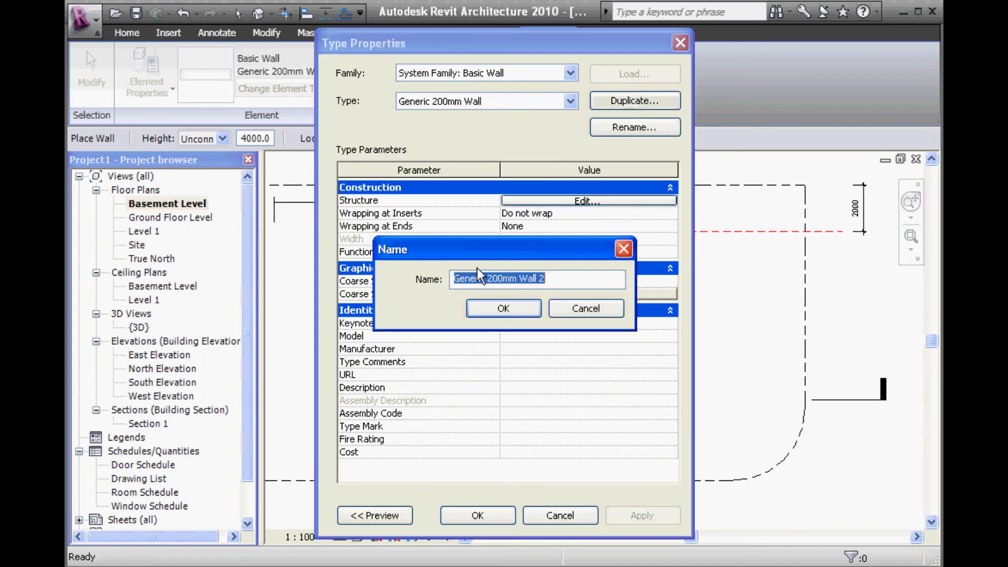
left_click(552, 278)
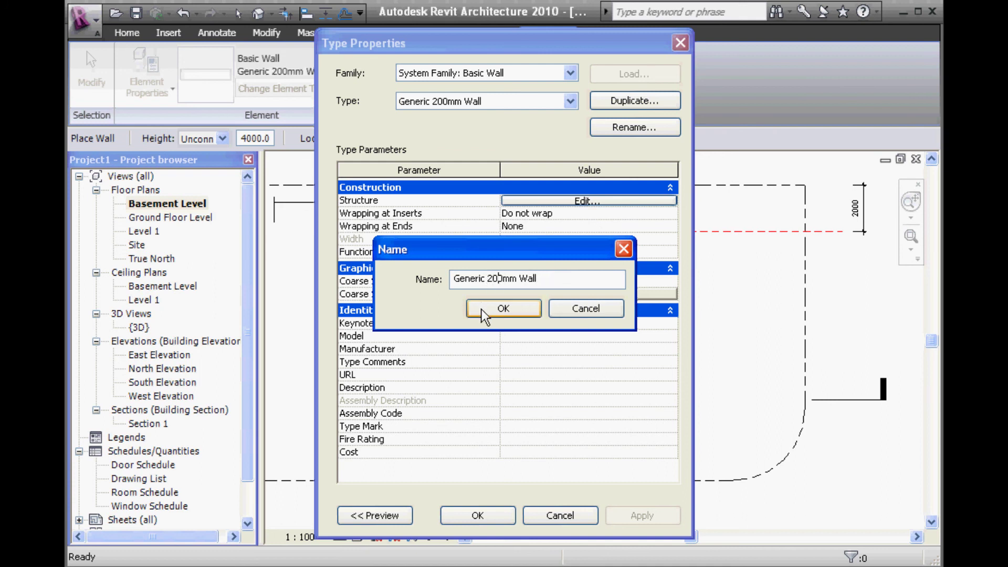
key("BackSpace")
type("19")
left_click(502, 308)
Step: Set the structure layer thickness of the Generic 190mm Wall type to 190 mm and accept the wall properties
left_click(549, 201)
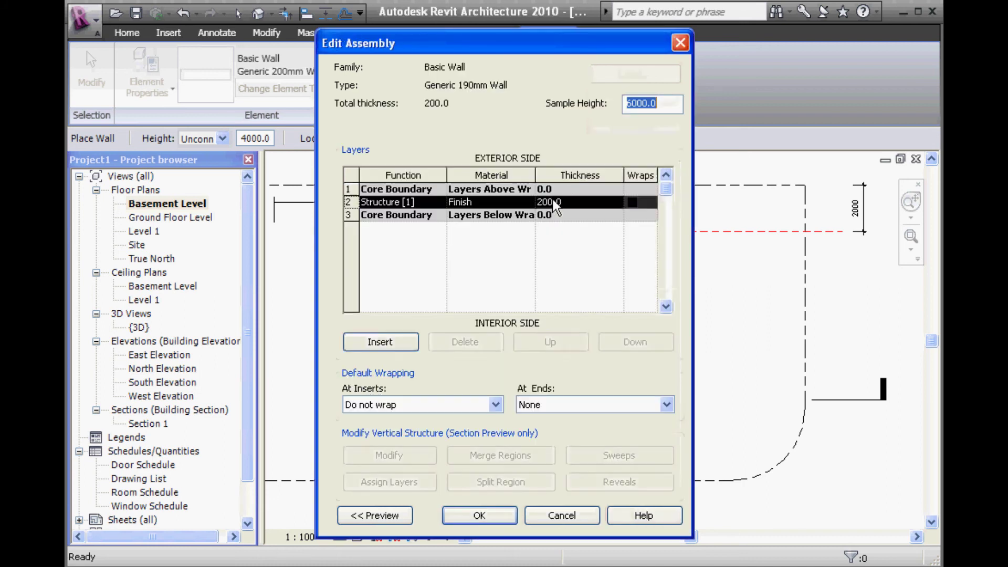
left_click(570, 203)
type("190")
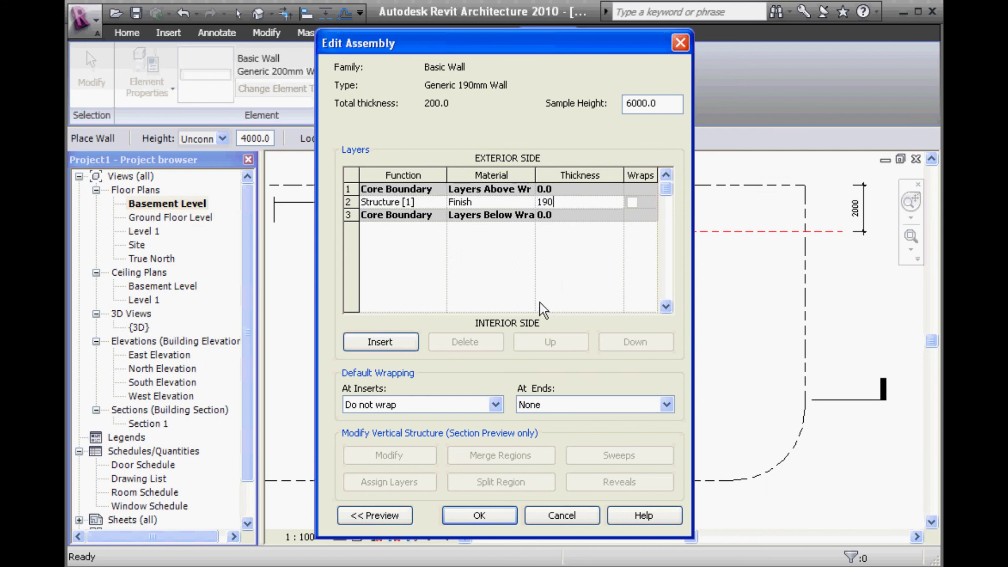
left_click(472, 514)
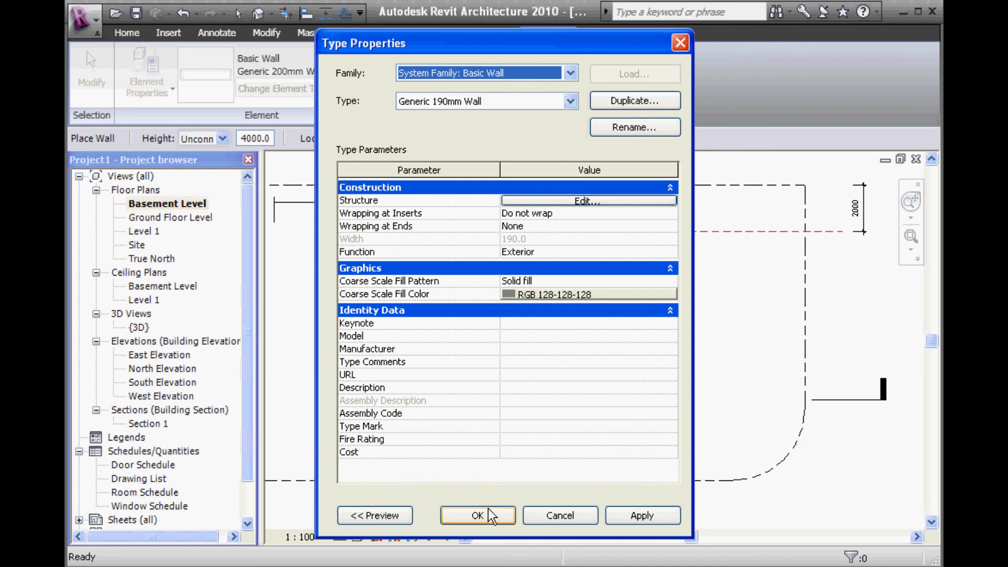
left_click(488, 514)
left_click(582, 516)
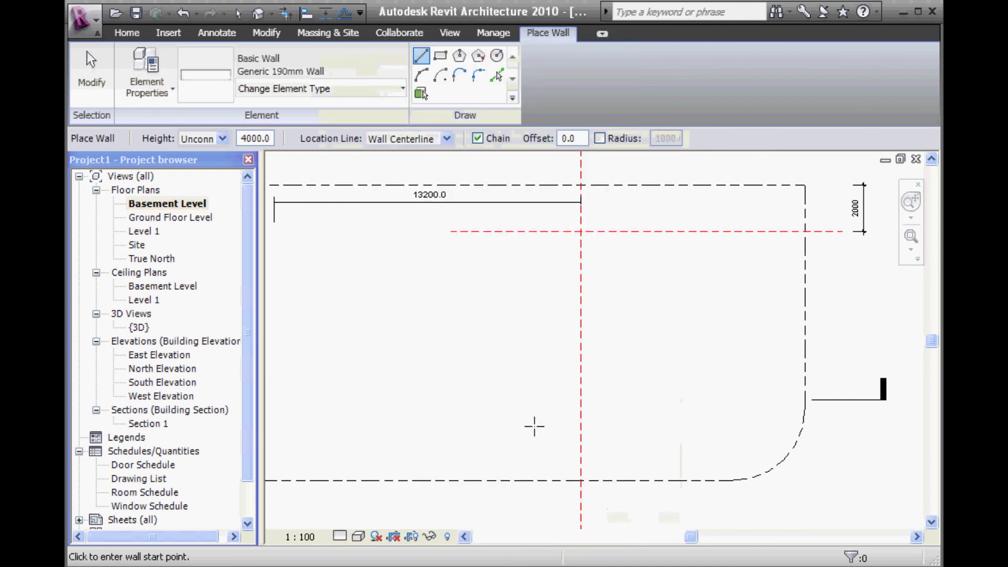
Step: Set the new wall's location line to Finish Face: Exterior and its height to Level 1
left_click(580, 436)
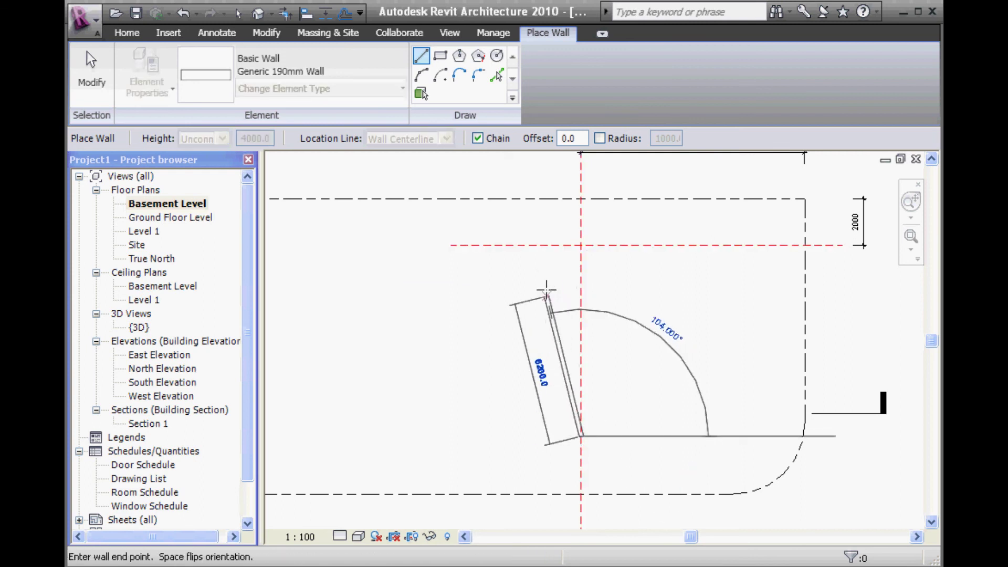
key("Escape")
left_click(401, 139)
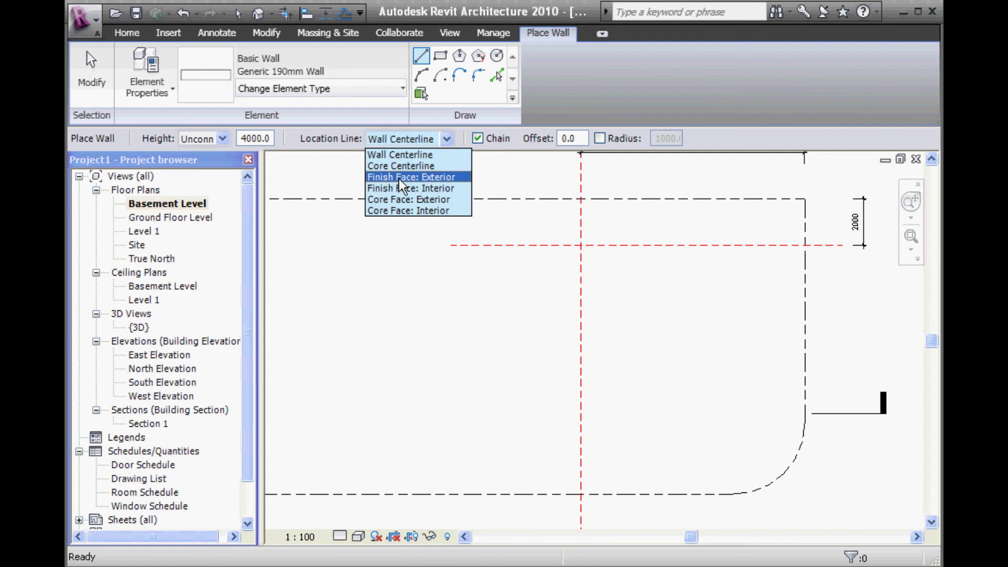
left_click(399, 178)
left_click(286, 199)
left_click(206, 139)
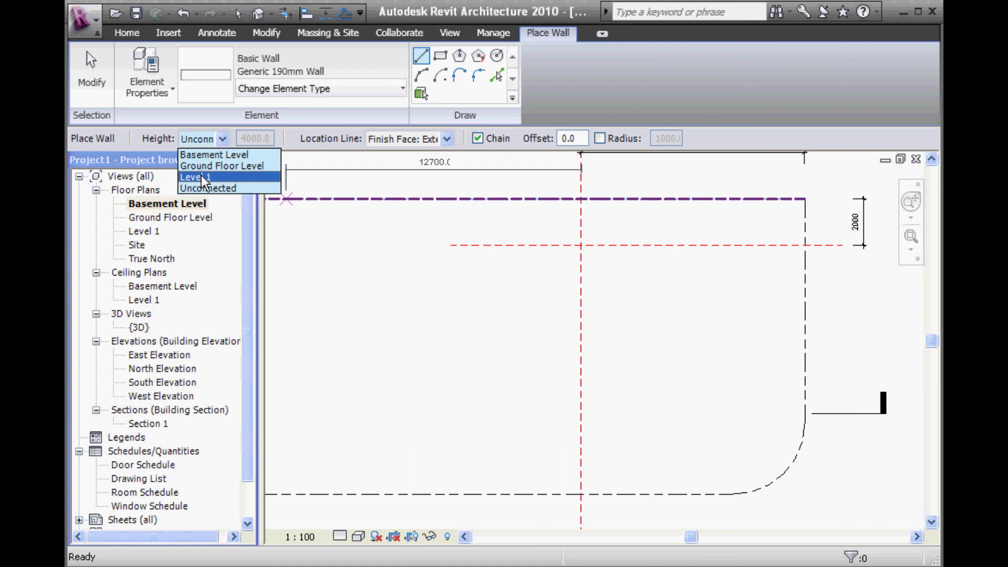
left_click(200, 177)
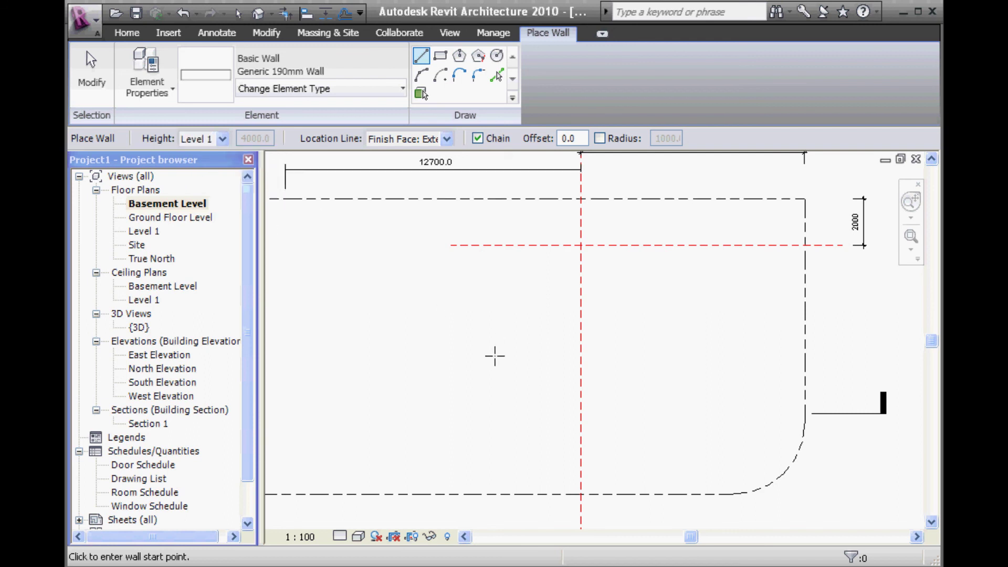
left_click(582, 428)
left_click(582, 429)
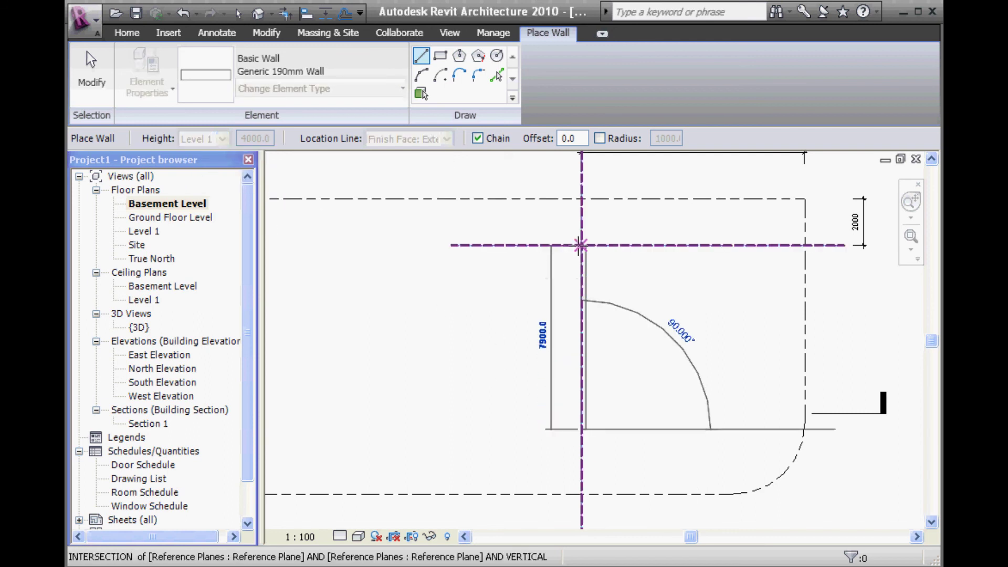
key("Escape")
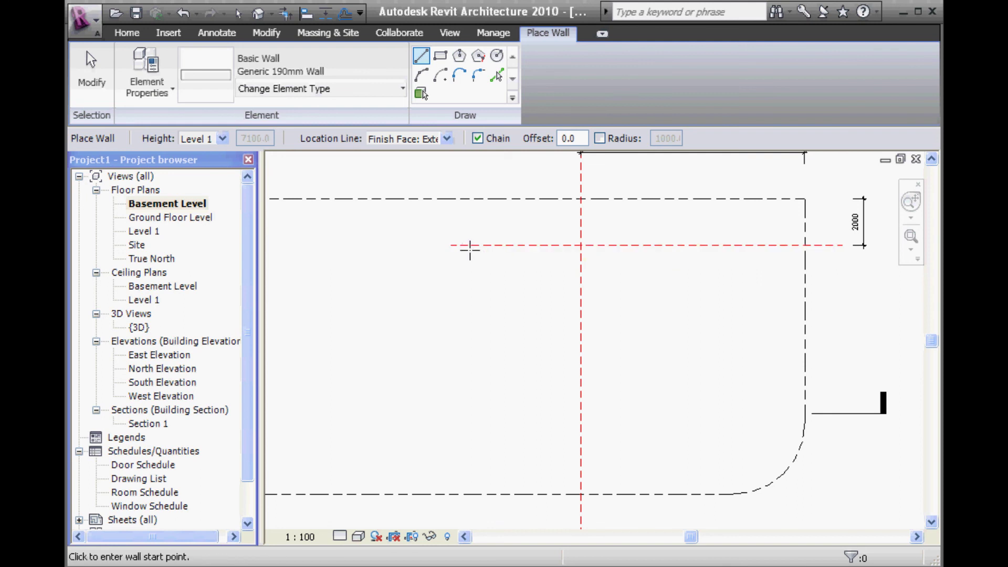
Step: Draw a short wall along the horizontal reference plane to the plane intersection, continue it down the vertical reference plane, and end the chain
left_click(543, 244)
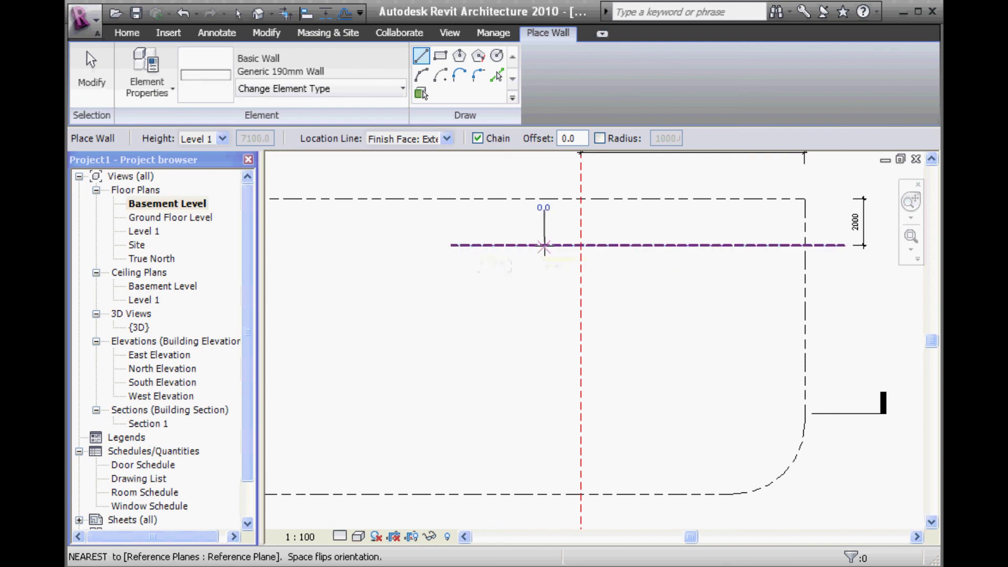
left_click(580, 244)
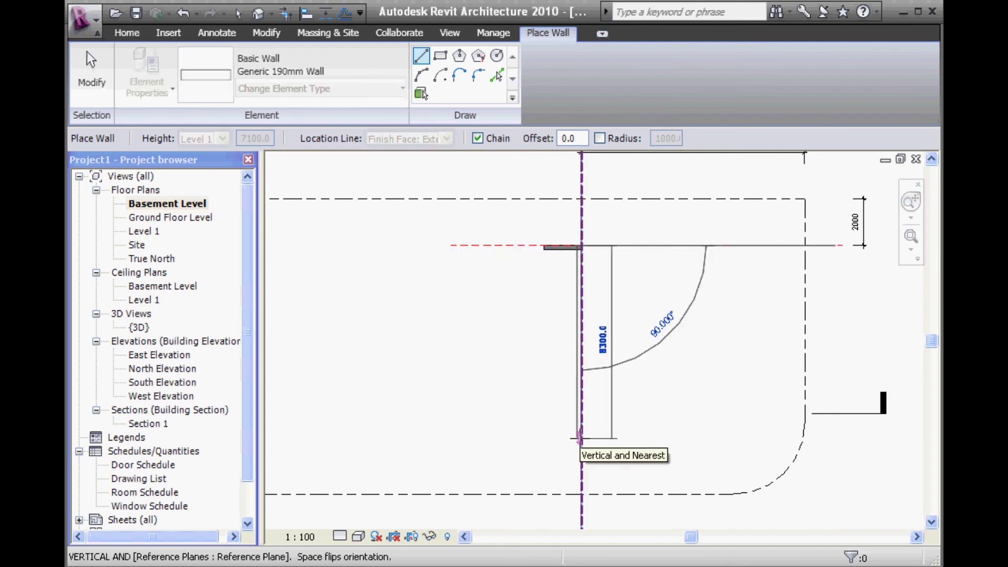
left_click(580, 438)
right_click(457, 351)
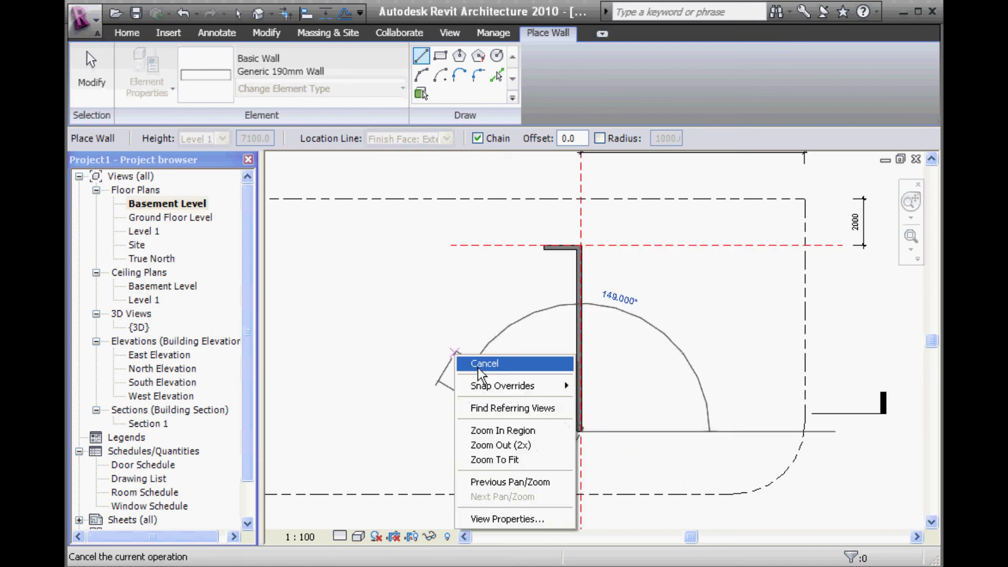
left_click(478, 362)
Step: Compare the two drawn walls with the outer wall dimensions in the Lower Ground Floor Measurements PDF and return to the Revit plan
scroll(449, 370, "up", 1)
scroll(449, 370, "up", 1)
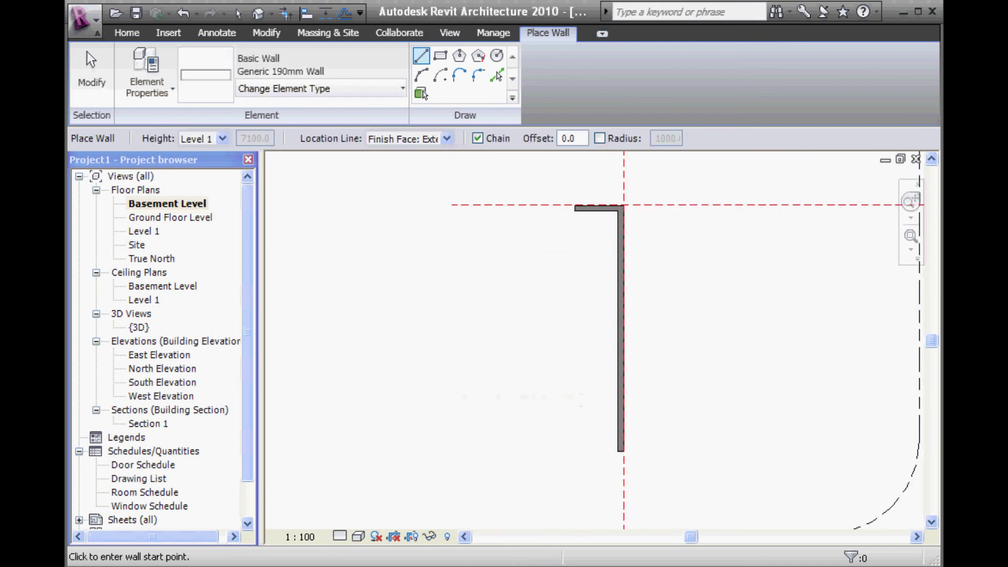
key("alt+Tab")
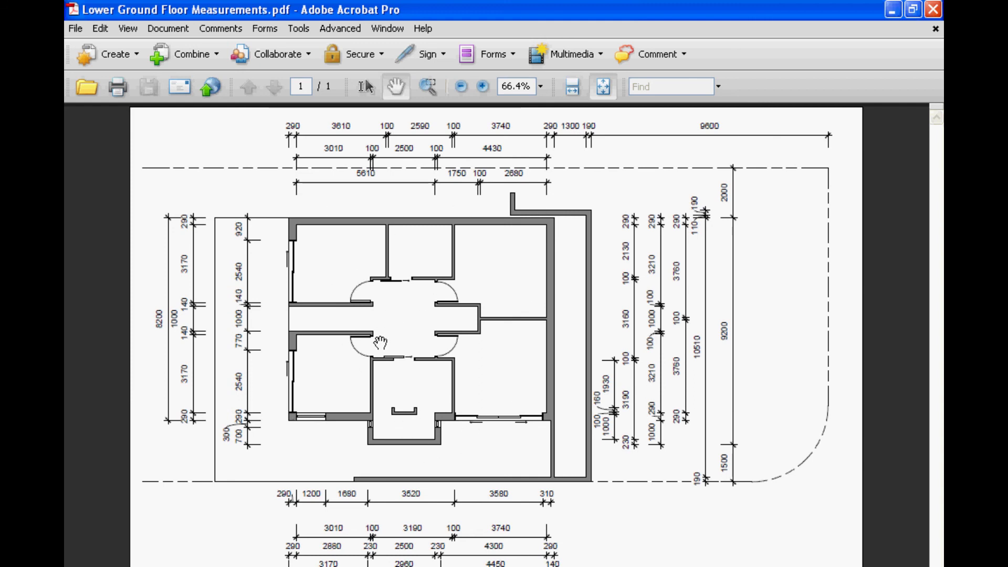
left_click(891, 9)
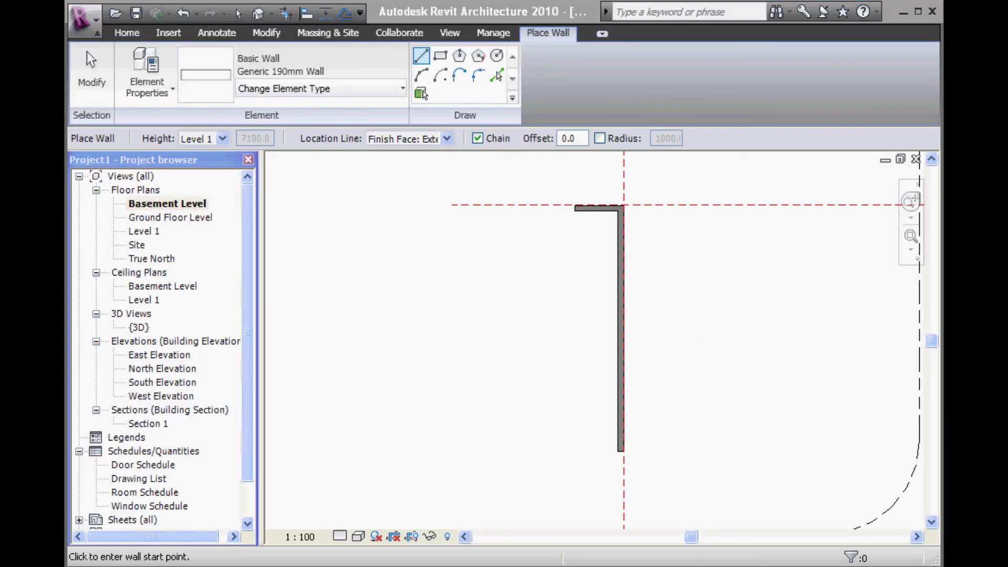